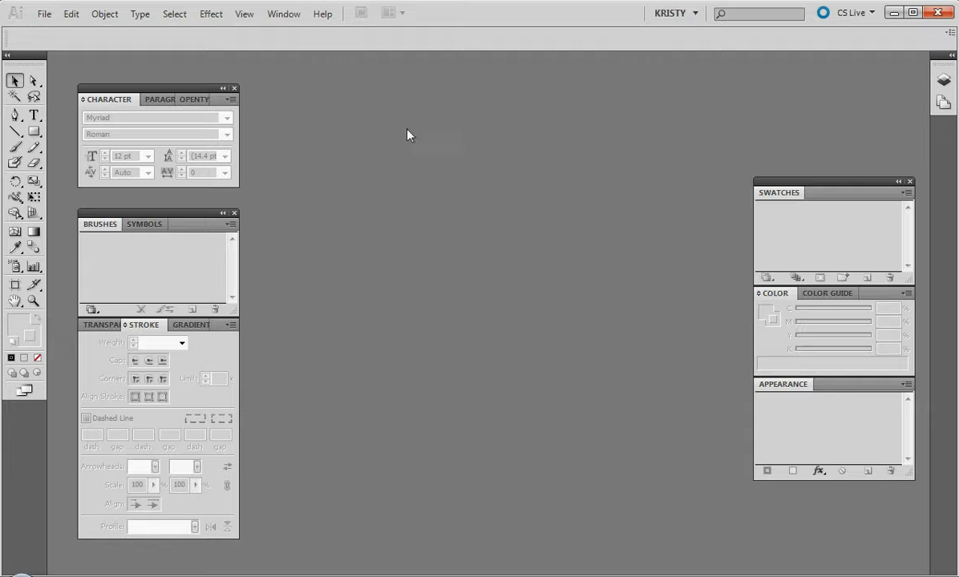
Review the available workspace presets and the options for saving and managing workspaces
{"action": "left_click", "coordinate": [285, 14]}
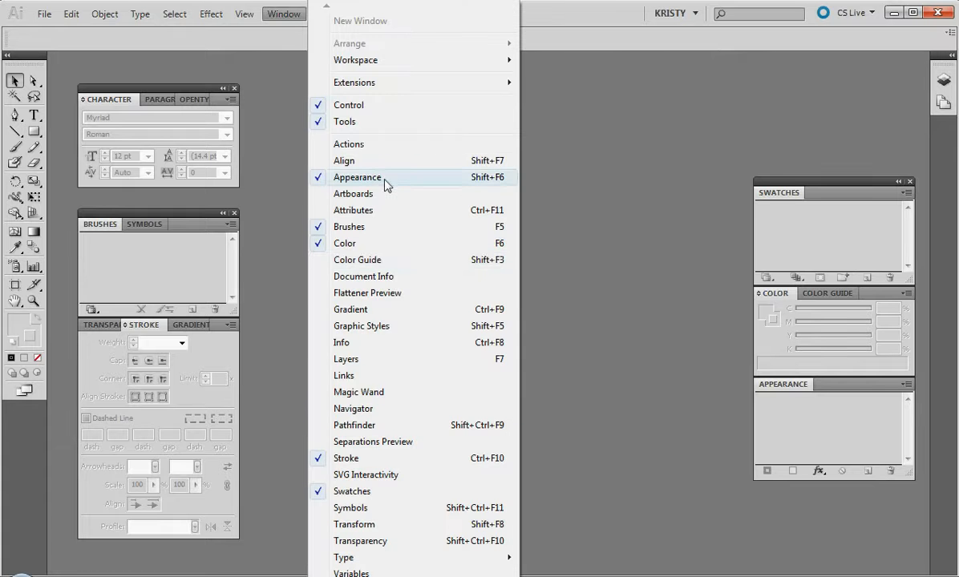
{"action": "mouse_move", "coordinate": [384, 62]}
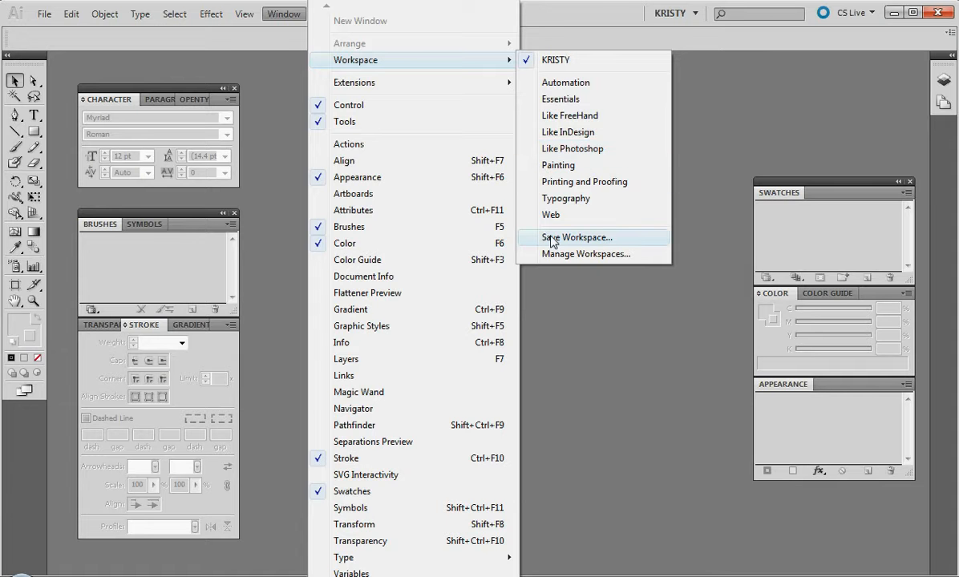
{"action": "left_click", "coordinate": [609, 396]}
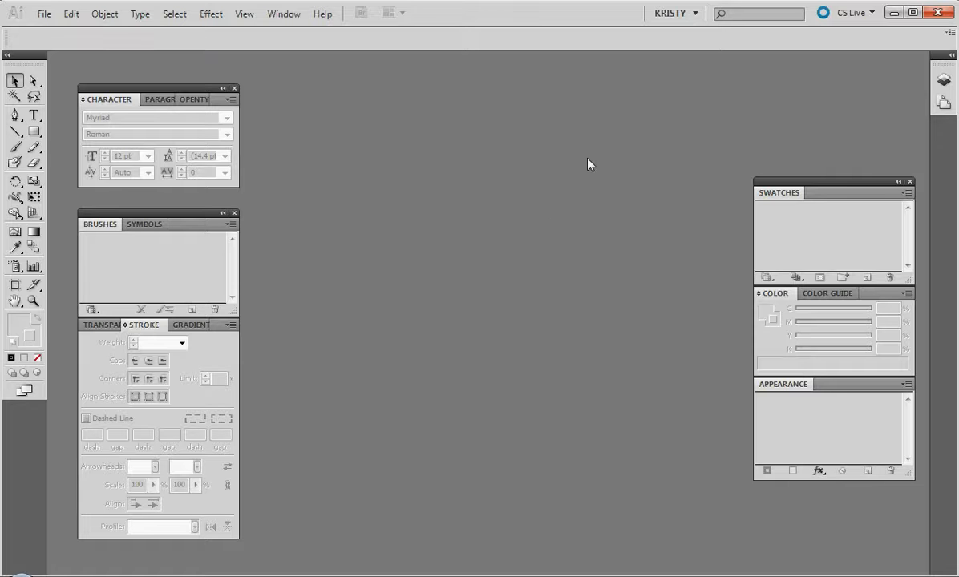
{"action": "left_click", "coordinate": [695, 14]}
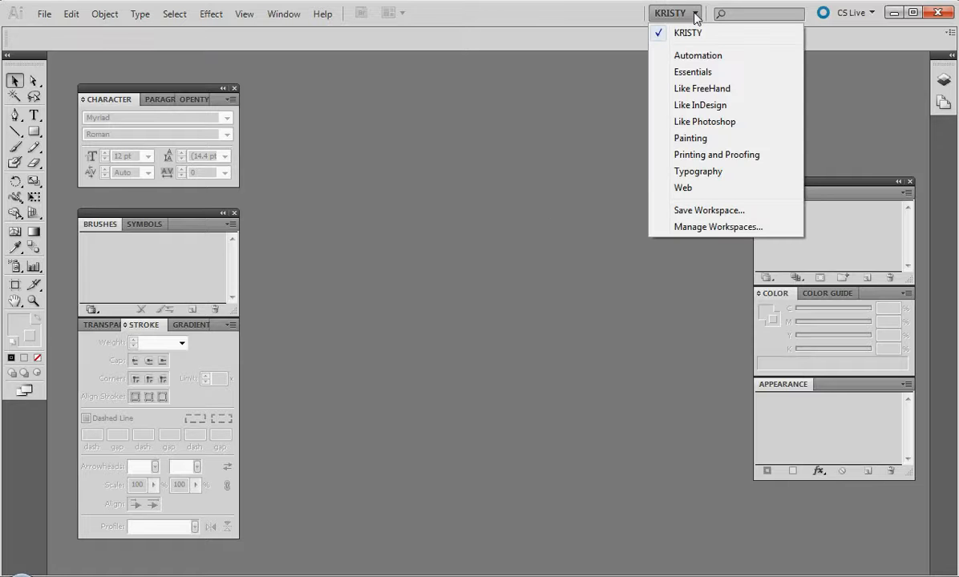
{"action": "left_click", "coordinate": [695, 15]}
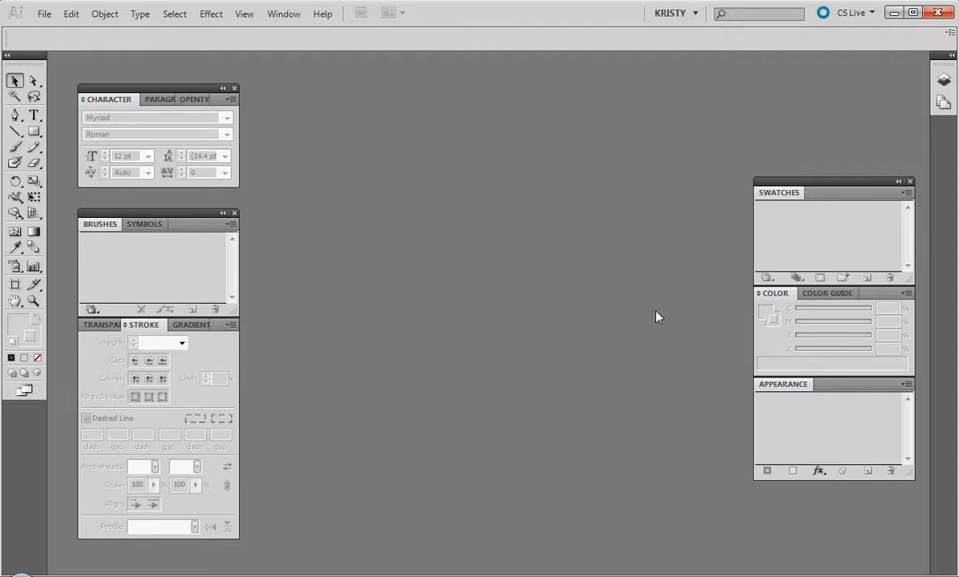
{"action": "left_click", "coordinate": [214, 15]}
{"action": "left_click", "coordinate": [214, 15]}
Create a new 350 × 280 px document named Skyjuice
{"action": "left_click", "coordinate": [44, 14]}
{"action": "left_click", "coordinate": [69, 32]}
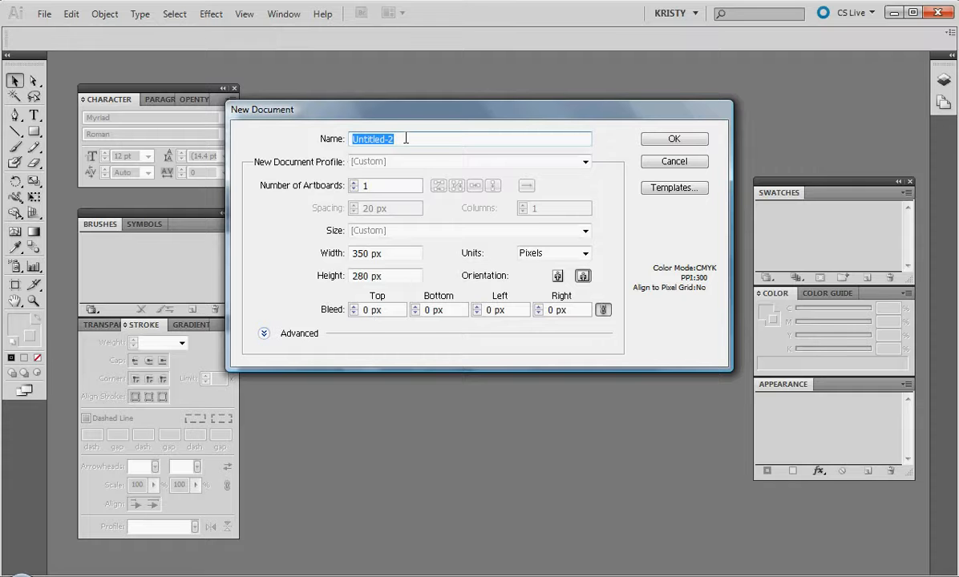
{"action": "type", "text": "Skyjuice"}
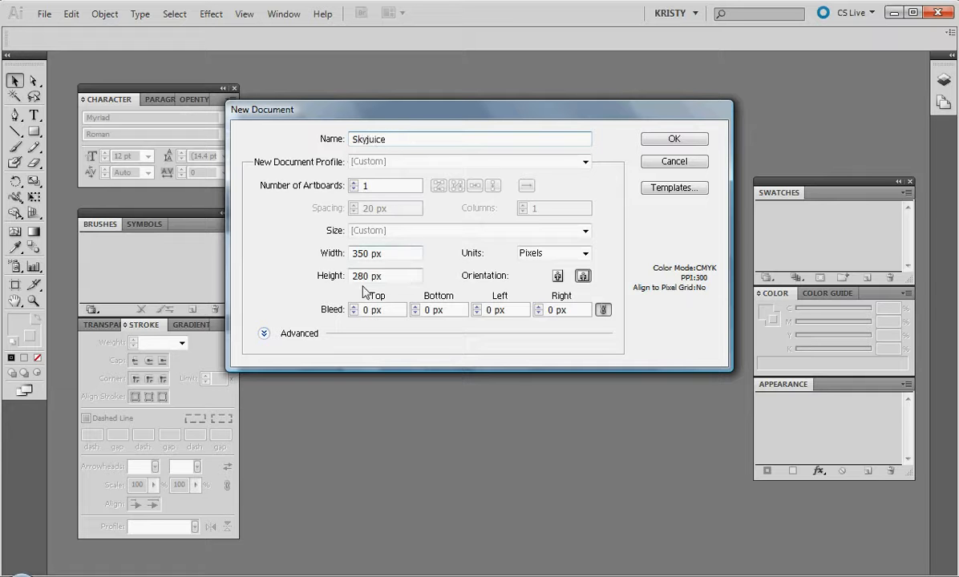
{"action": "left_click", "coordinate": [699, 141]}
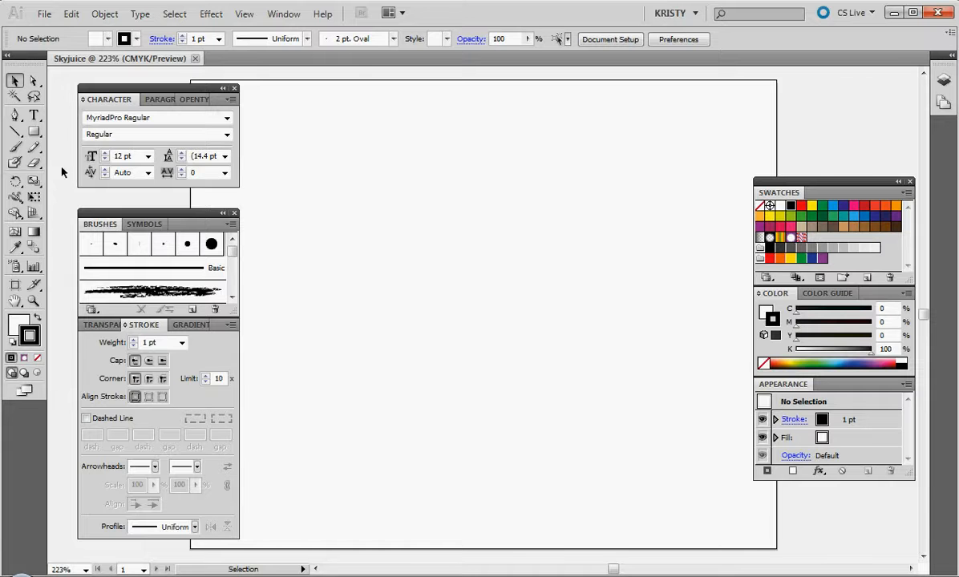
Add the words "Sky" and "Juice" as two separate text objects near the middle of the artboard
{"action": "left_click", "coordinate": [34, 115]}
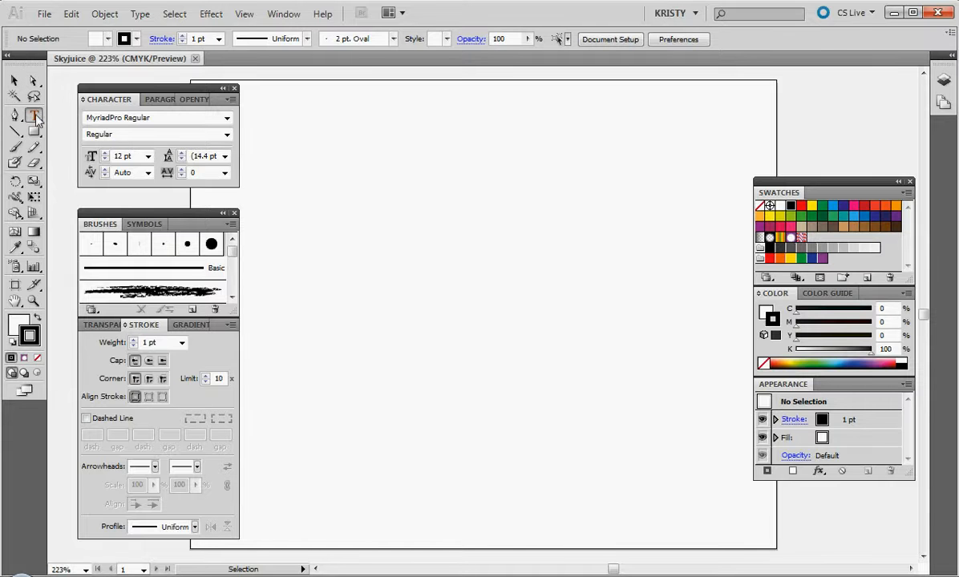
{"action": "left_click", "coordinate": [357, 289]}
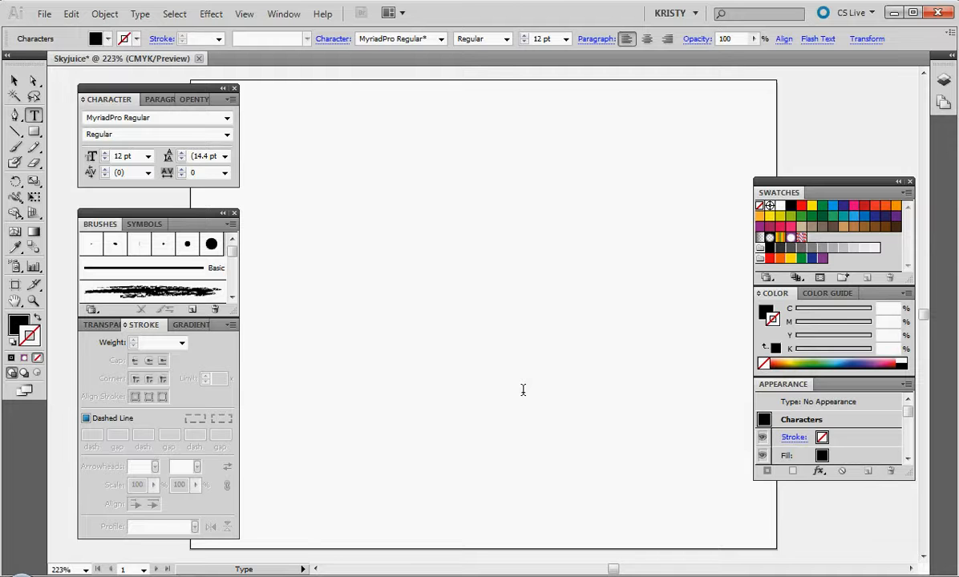
{"action": "type", "text": "Sky"}
{"action": "key", "text": "Escape"}
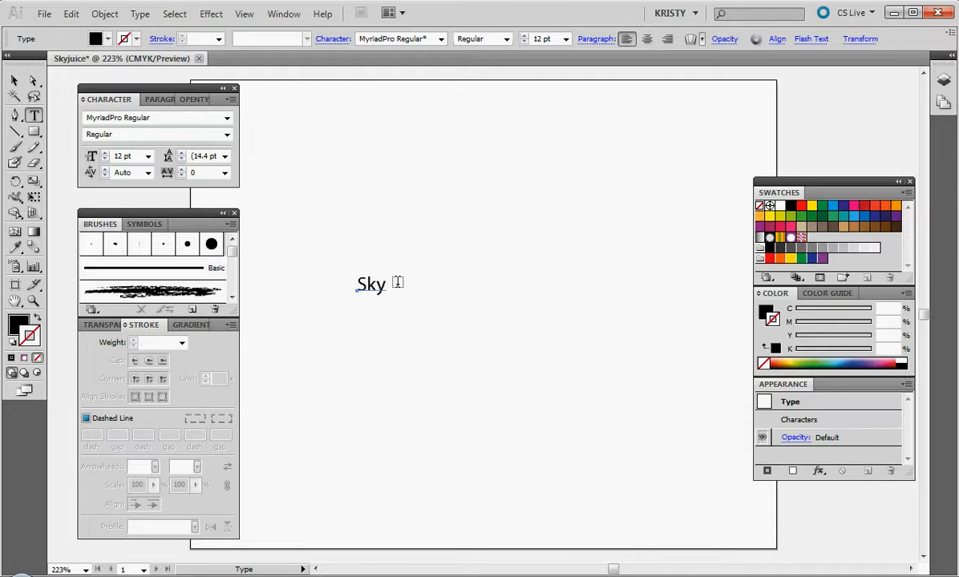
{"action": "left_click", "coordinate": [397, 283]}
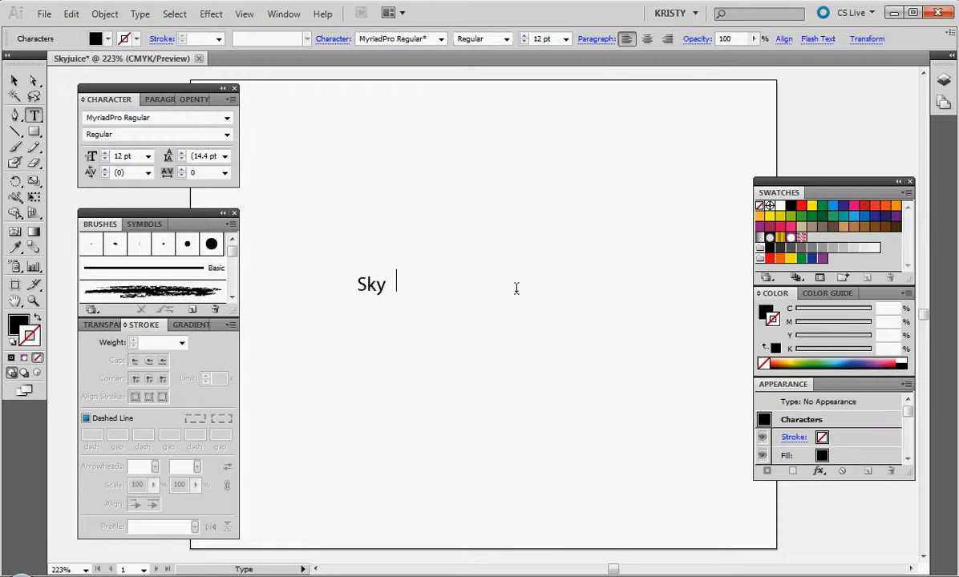
{"action": "type", "text": "Juice"}
{"action": "key", "text": "Escape"}
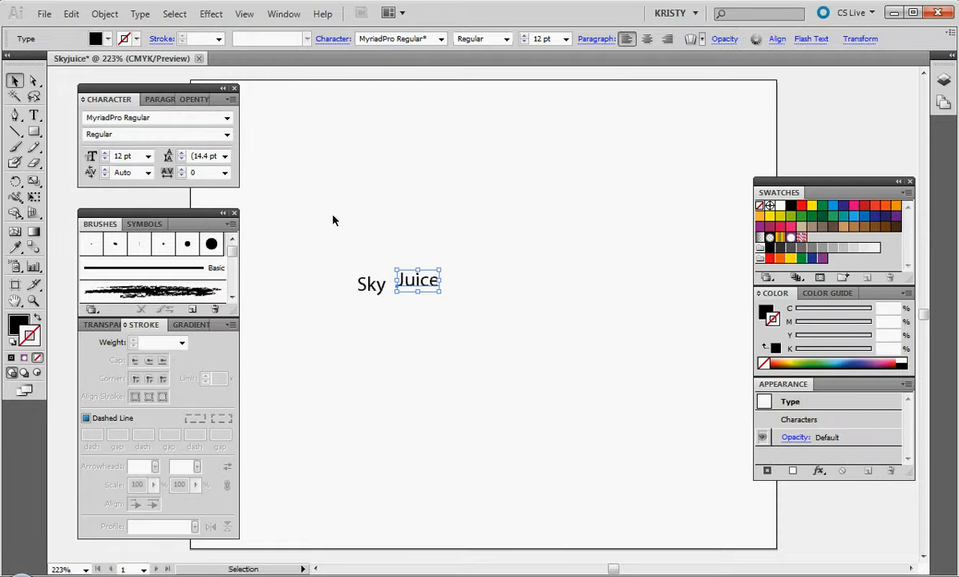
Place "Juice" directly after "Sky" on the same baseline and enlarge both words together to 84 pt
{"action": "left_click_drag", "start_coordinate": [411, 282], "coordinate": [373, 315]}
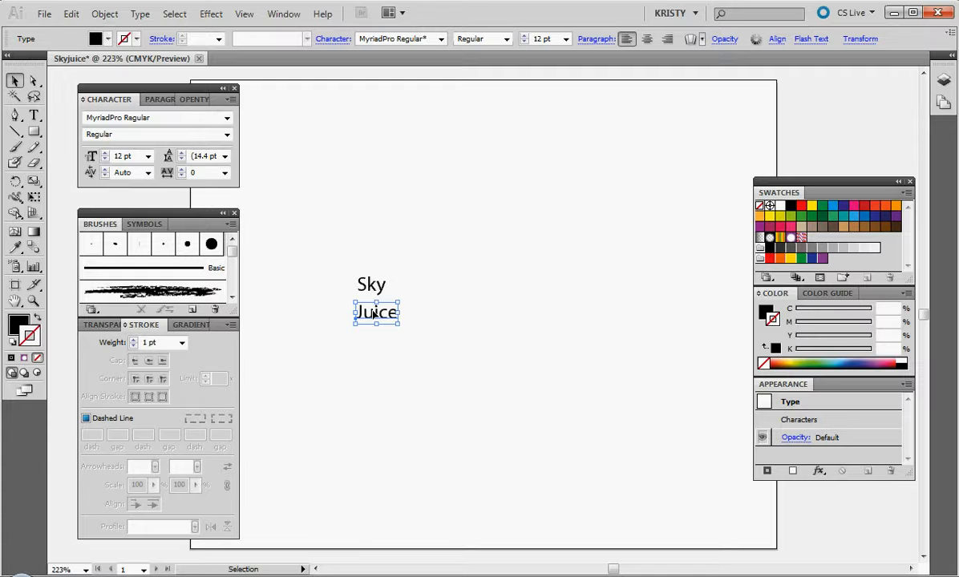
{"action": "left_click_drag", "start_coordinate": [379, 315], "coordinate": [402, 285]}
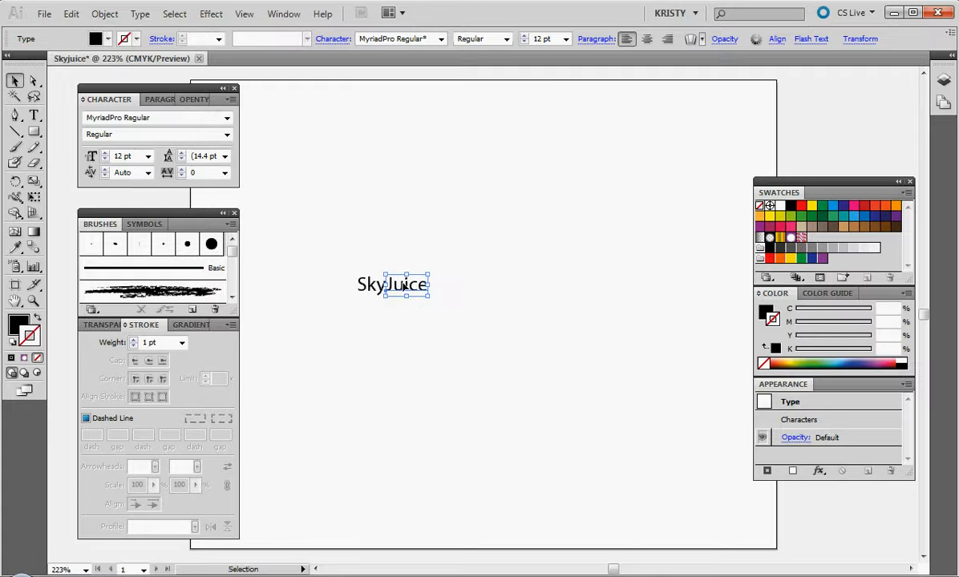
{"action": "left_click", "coordinate": [327, 243]}
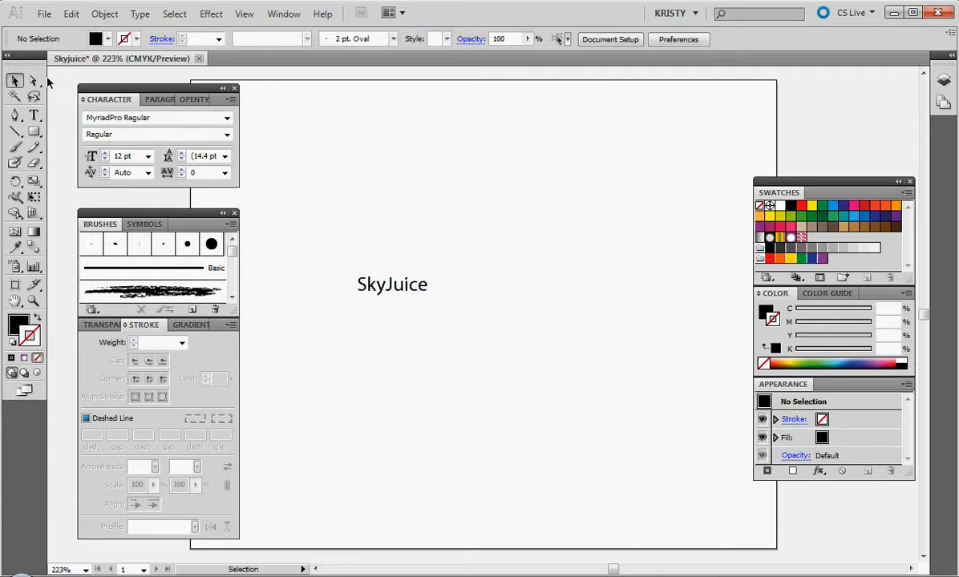
{"action": "left_click_drag", "start_coordinate": [352, 267], "coordinate": [732, 386]}
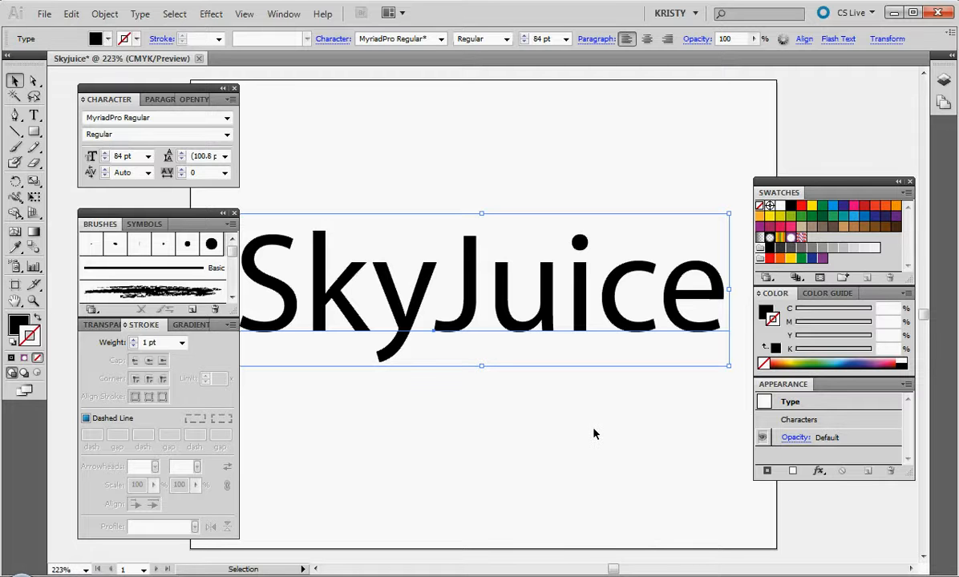
{"action": "left_click", "coordinate": [502, 390]}
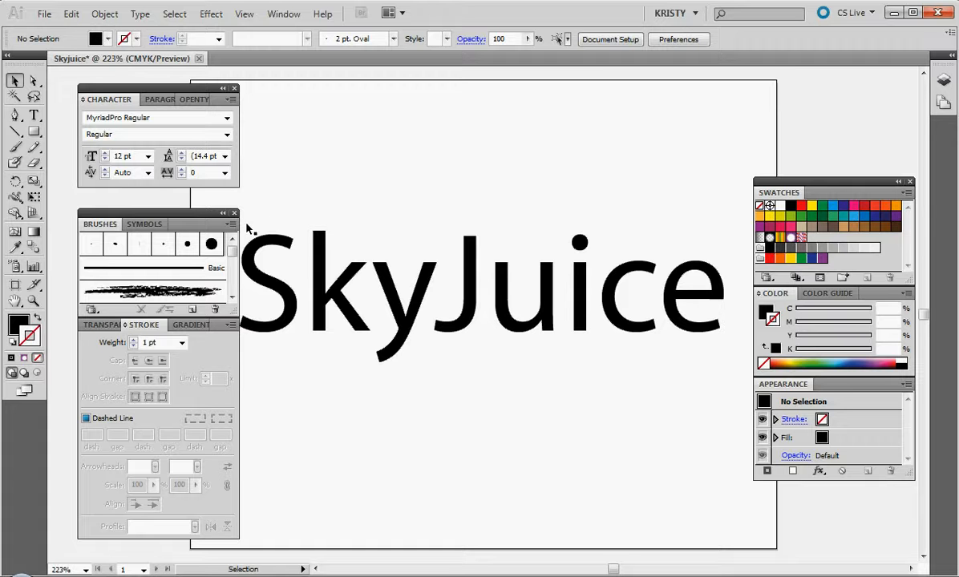
Give the word "Sky" a yellow stroke and a matching yellow fill
{"action": "left_click", "coordinate": [254, 257]}
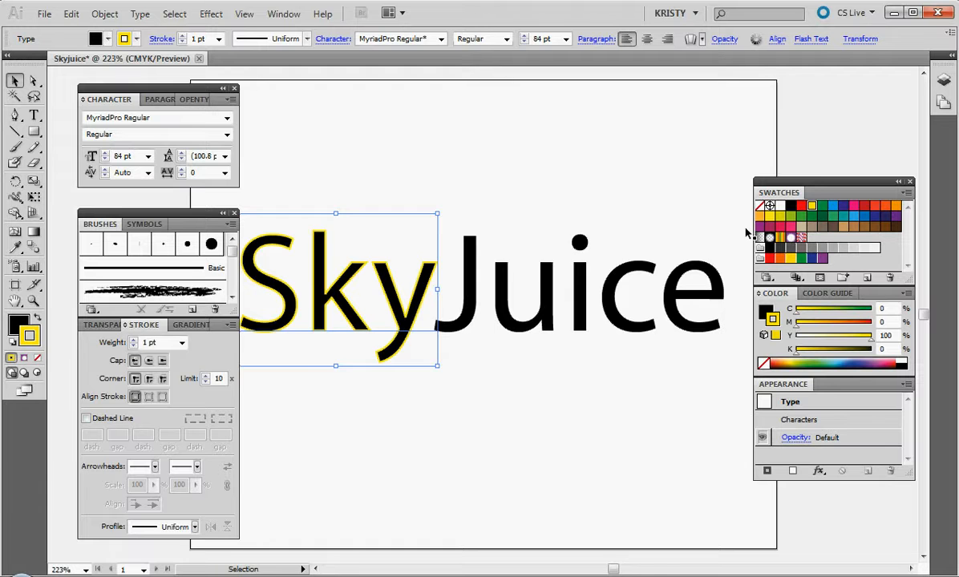
{"action": "scroll", "coordinate": [816, 178], "scroll_direction": "down", "scroll_amount": 5}
{"action": "left_click", "coordinate": [765, 313]}
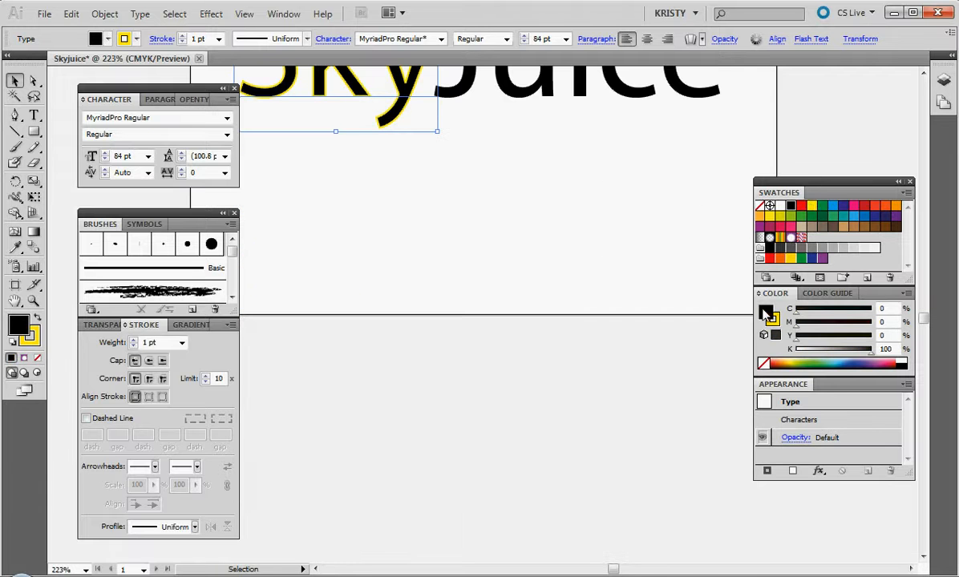
{"action": "left_click", "coordinate": [811, 206]}
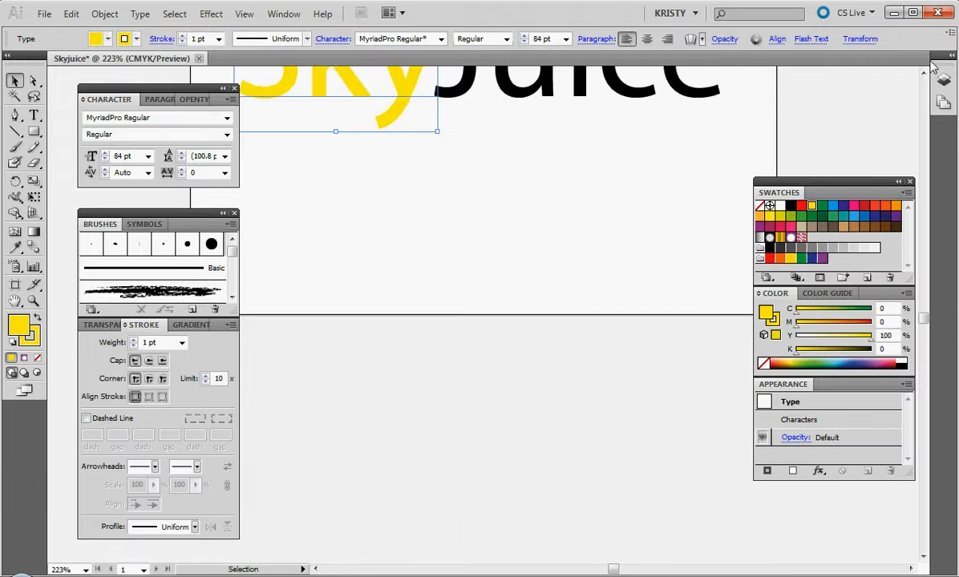
{"action": "scroll", "coordinate": [862, 71], "scroll_direction": "up", "scroll_amount": 3}
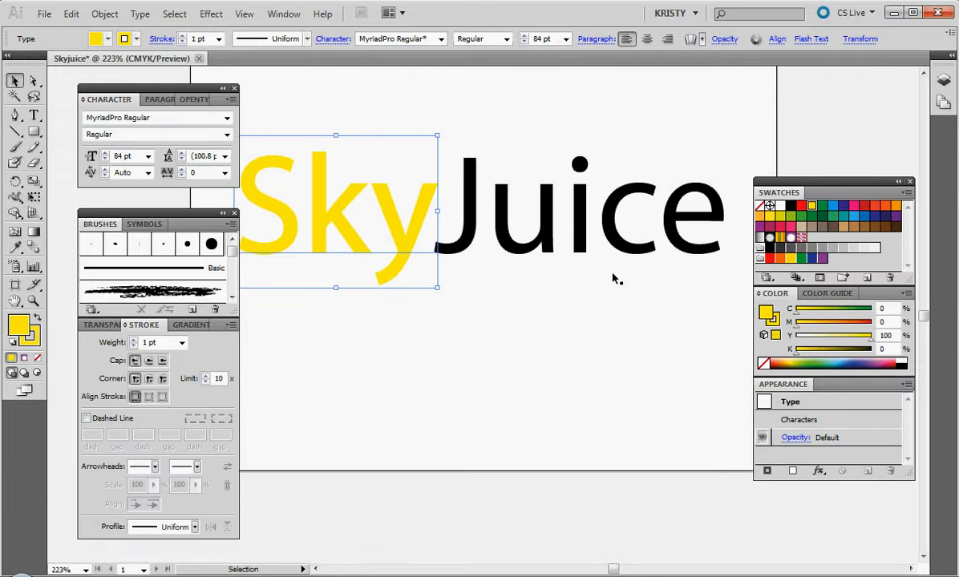
Convert the word "Sky" to outlines and deselect it
{"action": "left_click", "coordinate": [144, 13]}
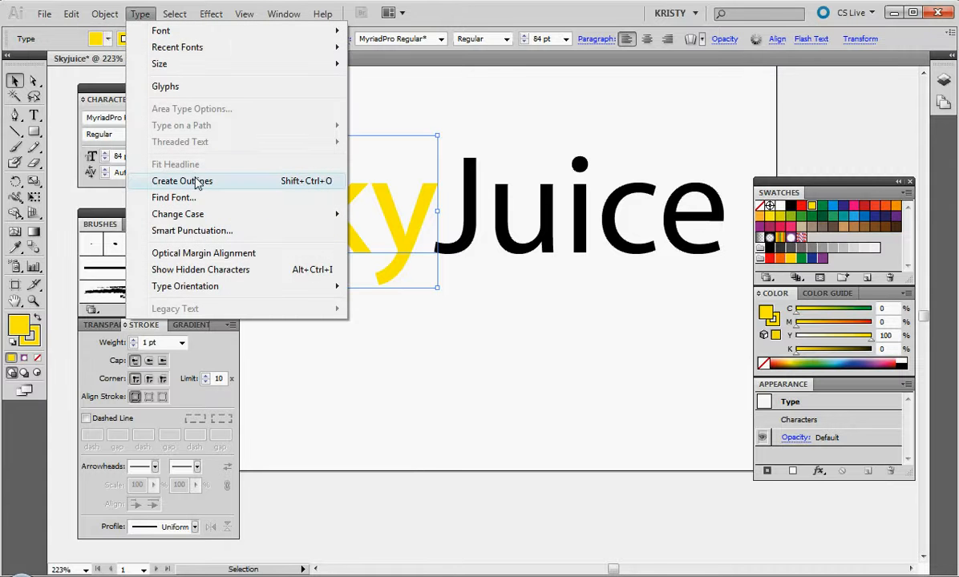
{"action": "left_click", "coordinate": [197, 182]}
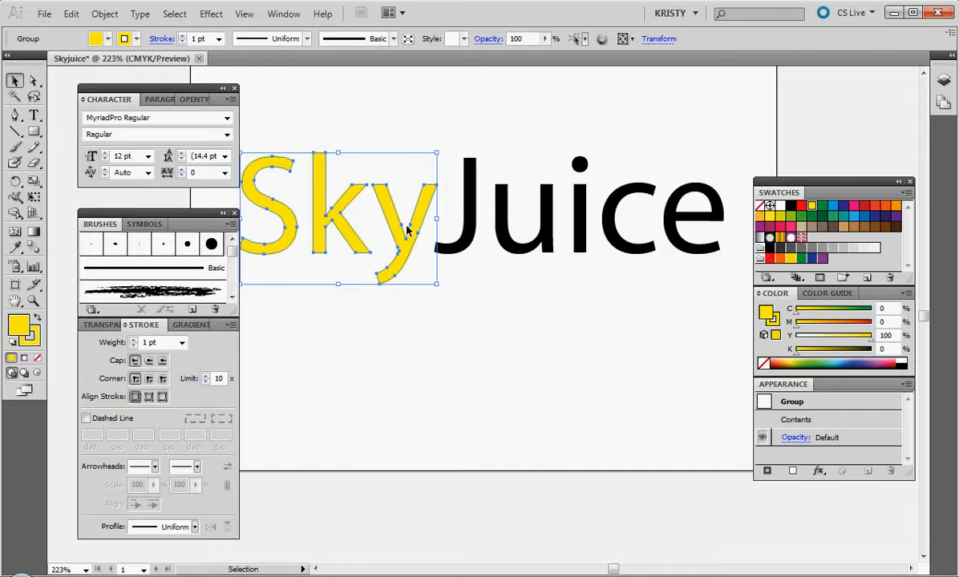
{"action": "scroll", "coordinate": [439, 197], "scroll_direction": "down", "scroll_amount": 5}
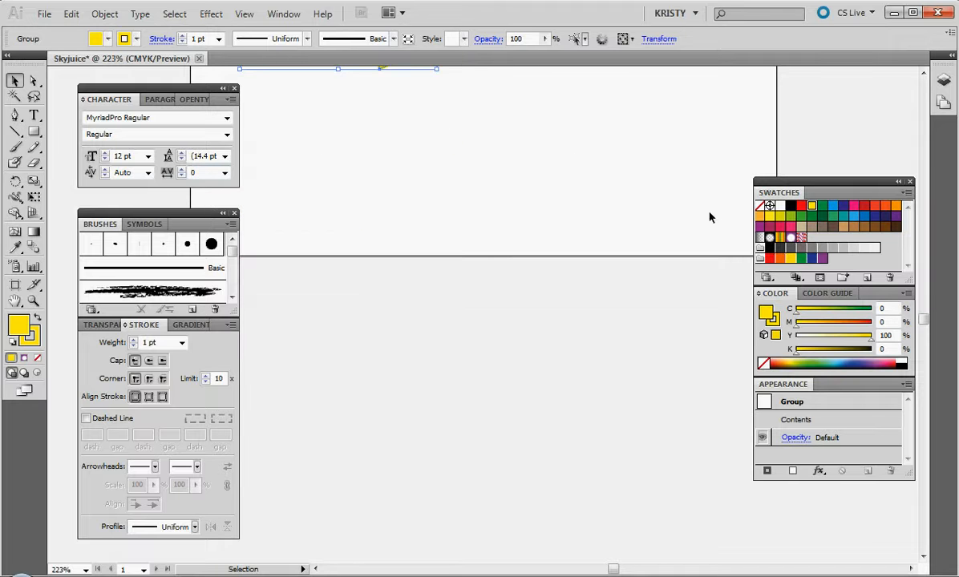
{"action": "scroll", "coordinate": [924, 74], "scroll_direction": "up", "scroll_amount": 5}
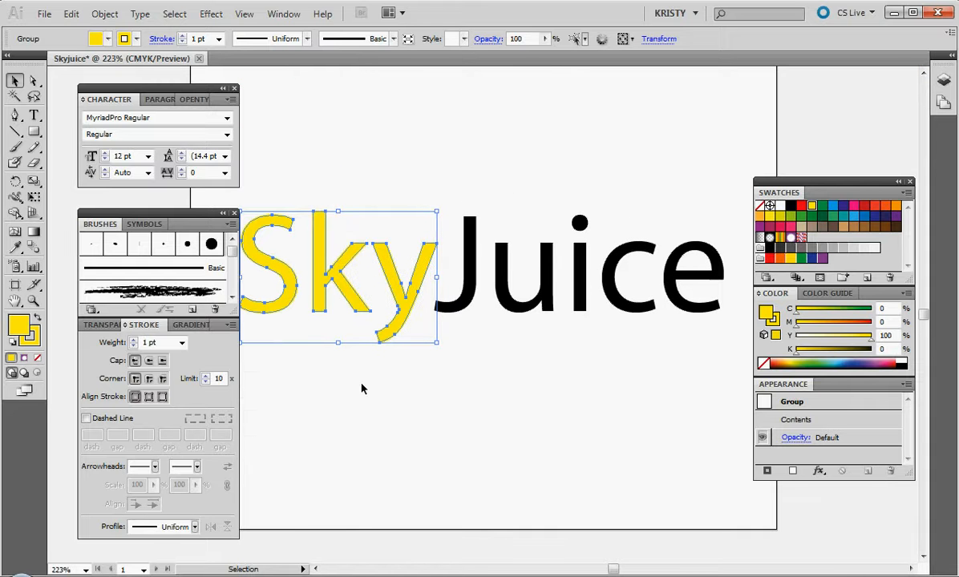
{"action": "left_click", "coordinate": [327, 359]}
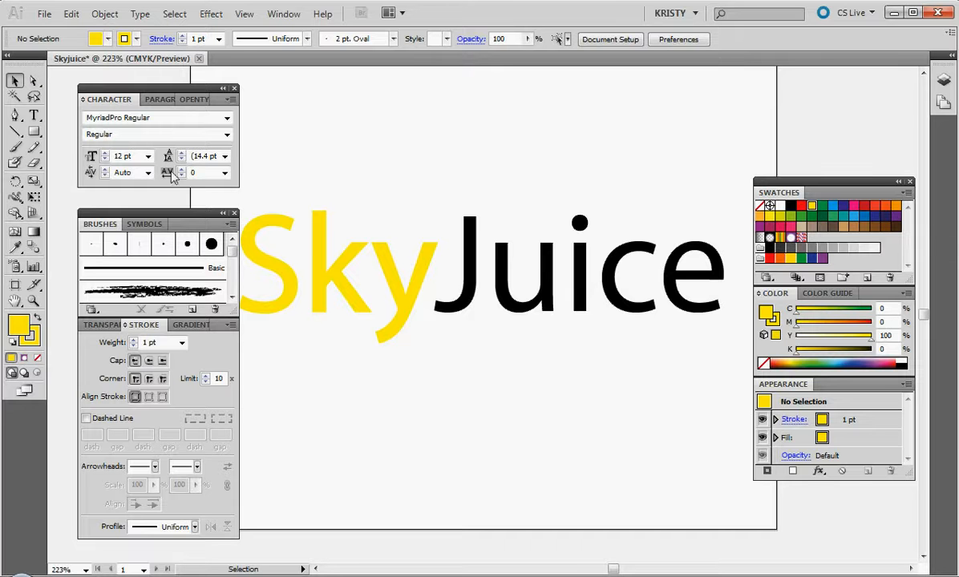
Activate the Group Selection tool and move the Brushes and Stroke panel group clear of the letter S
{"action": "left_click", "coordinate": [35, 83]}
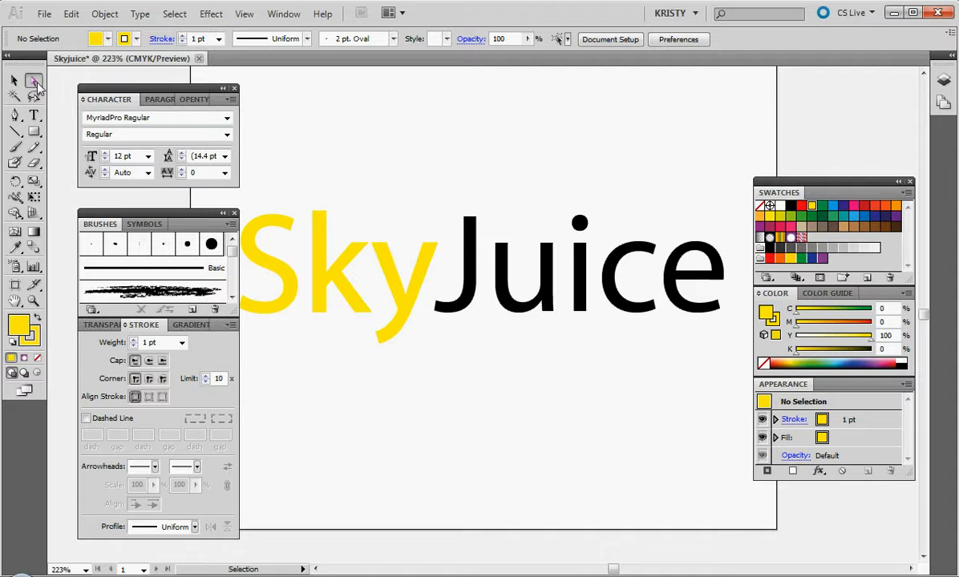
{"action": "left_click", "coordinate": [90, 101]}
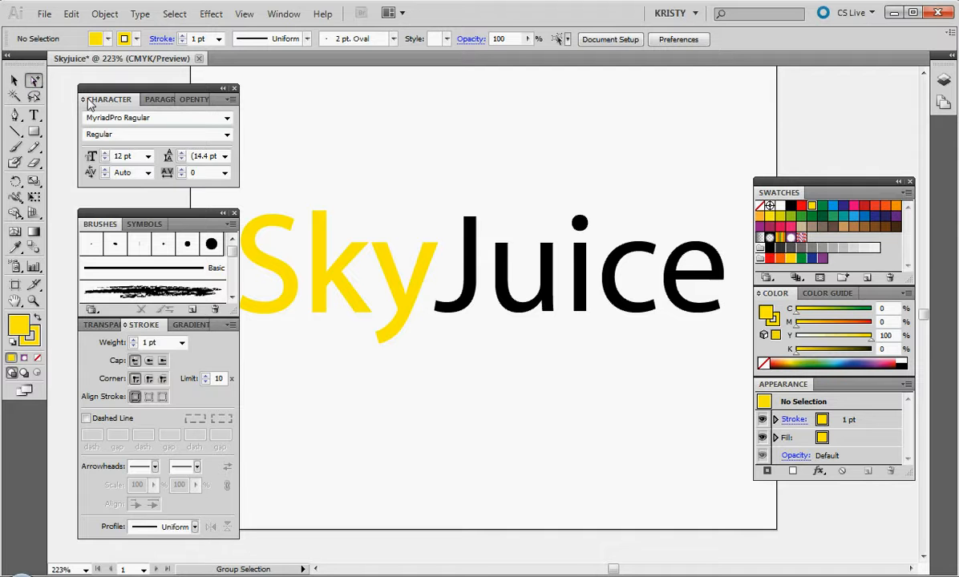
{"action": "left_click_drag", "start_coordinate": [194, 212], "coordinate": [148, 206]}
Try stroke weights of 4 pt and 7 pt on the outlined letter S of "Sky"
{"action": "left_click_drag", "start_coordinate": [230, 210], "coordinate": [296, 324]}
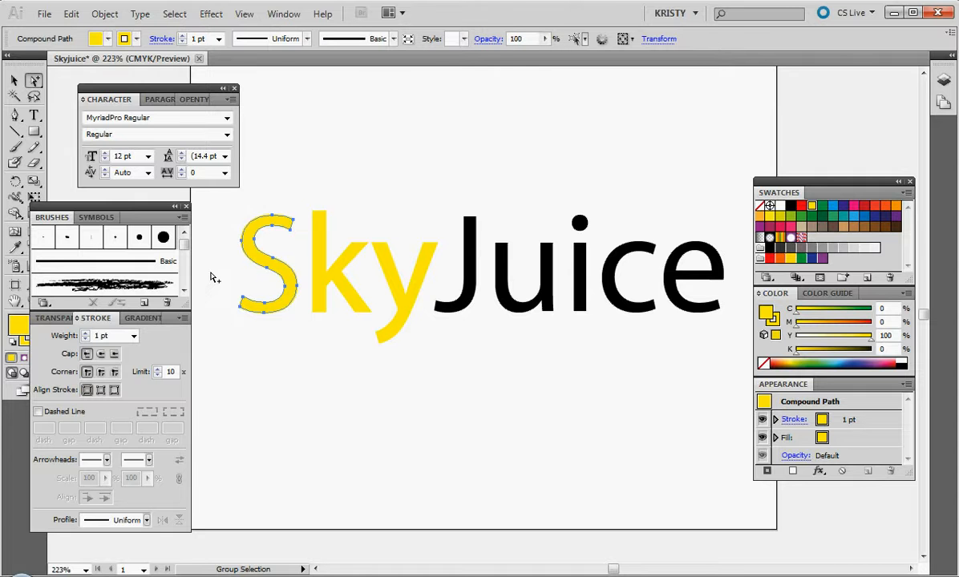
{"action": "left_click", "coordinate": [134, 336]}
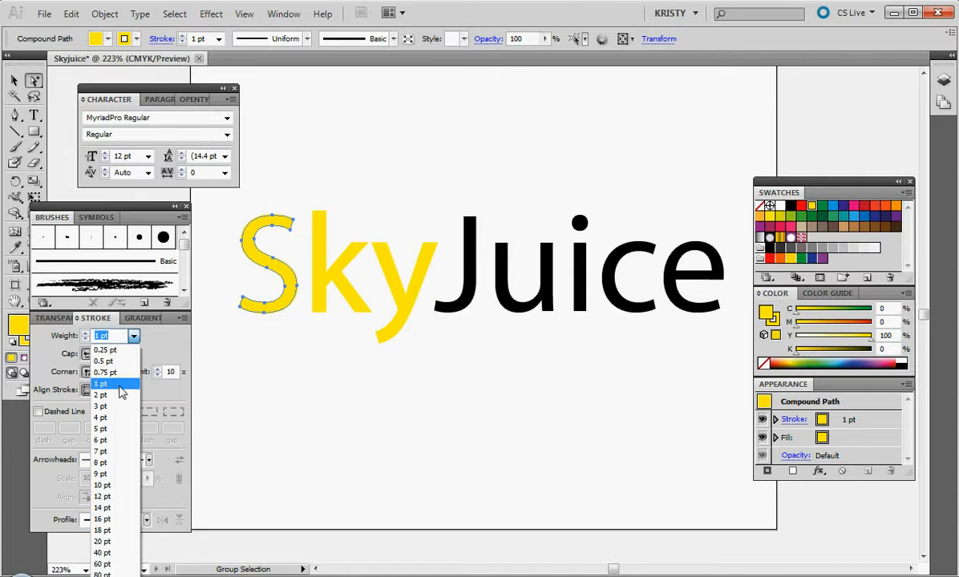
{"action": "left_click", "coordinate": [118, 417]}
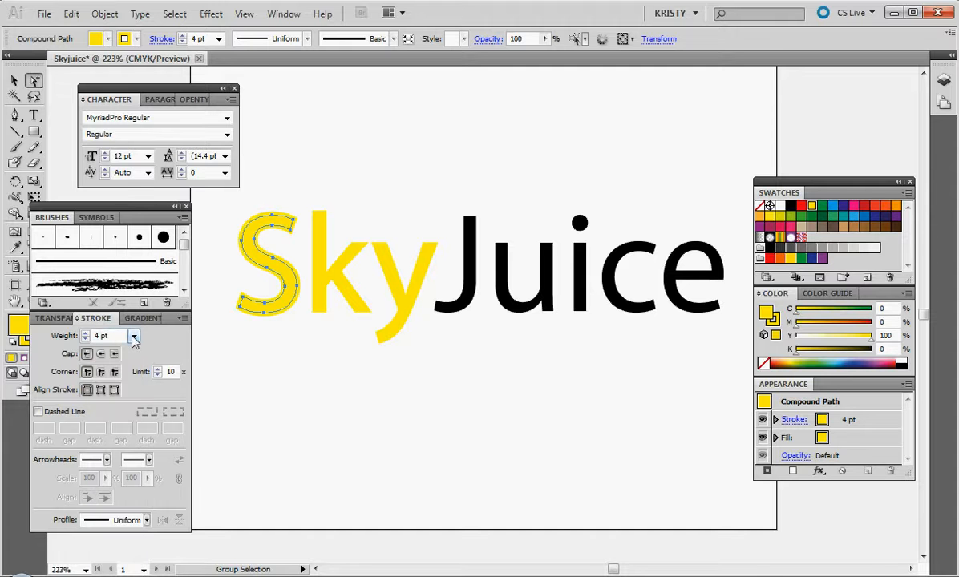
{"action": "left_click", "coordinate": [133, 338]}
{"action": "left_click", "coordinate": [128, 452]}
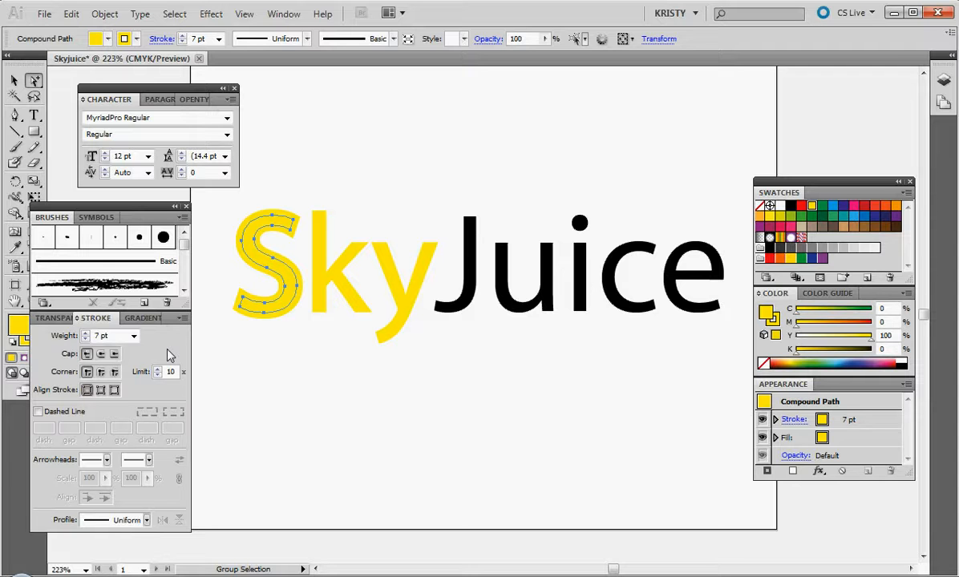
Undo the stroke weight changes on the letter S and the outline conversion of "Sky"
{"action": "key", "text": "Down"}
{"action": "key", "text": "Down"}
{"action": "key", "text": "Down"}
{"action": "key", "text": "Down"}
{"action": "key", "text": "Down"}
{"action": "key", "text": "Down"}
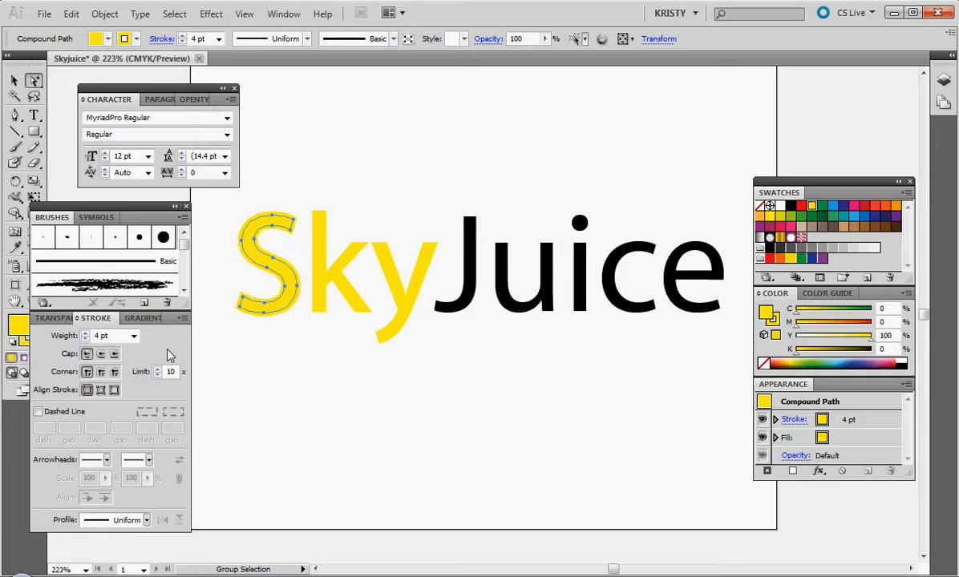
{"action": "key", "text": "ctrl+z"}
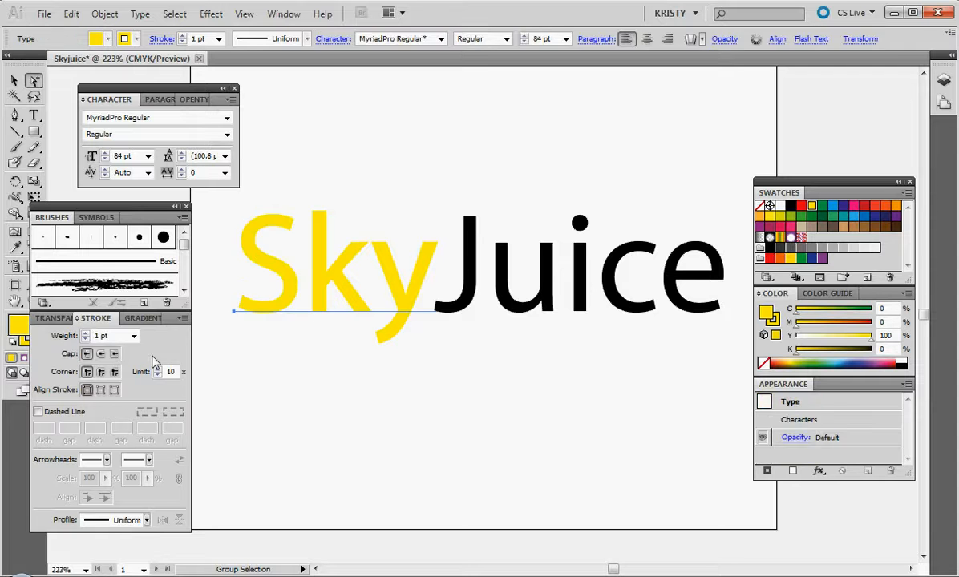
Try to select the tail of the letter y in the live "Sky" text with the Direct Selection tool
{"action": "left_click", "coordinate": [339, 363]}
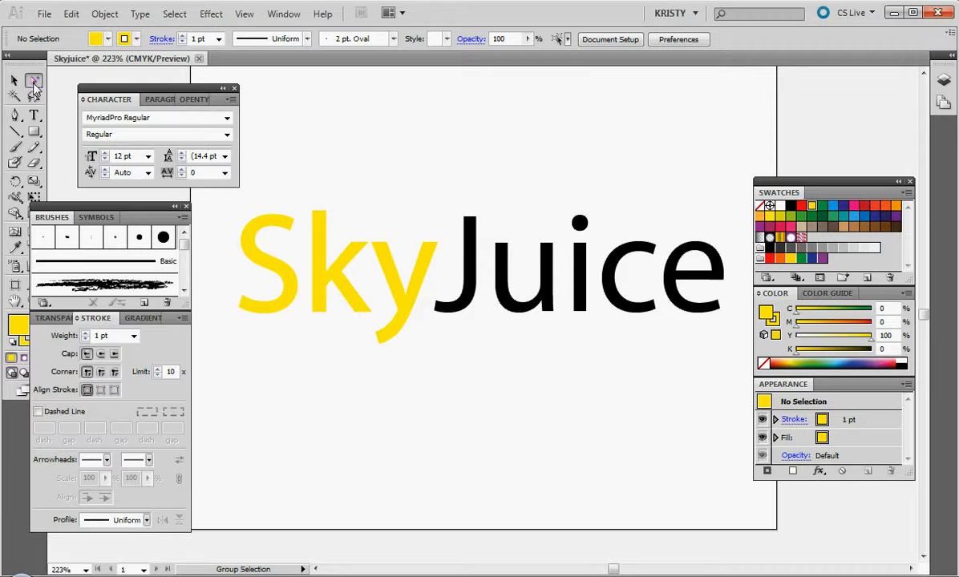
{"action": "left_click", "coordinate": [35, 84]}
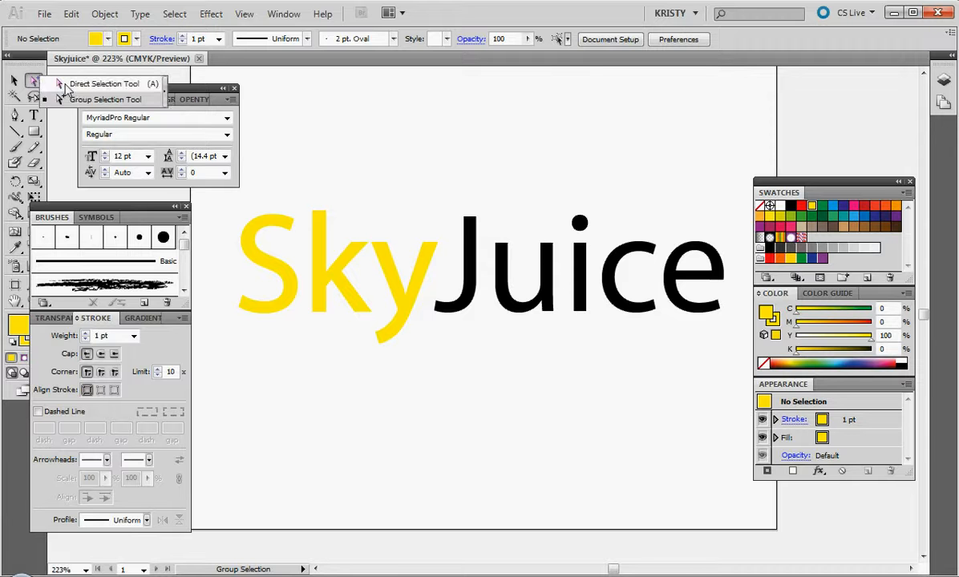
{"action": "left_click", "coordinate": [62, 82]}
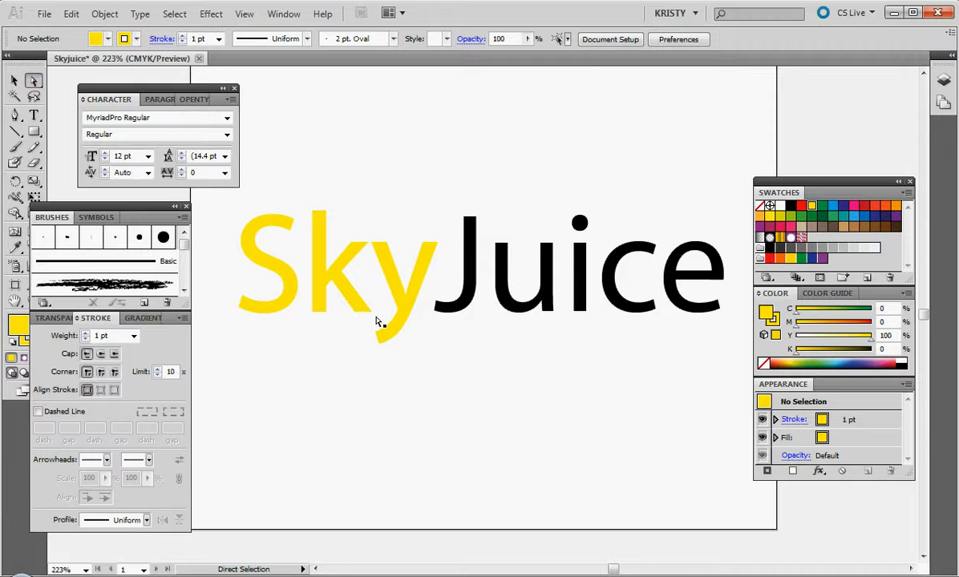
{"action": "left_click_drag", "start_coordinate": [374, 326], "coordinate": [368, 318]}
Select the "Sky" text object and convert it to outlines
{"action": "key", "text": "t"}
{"action": "left_click", "coordinate": [351, 291]}
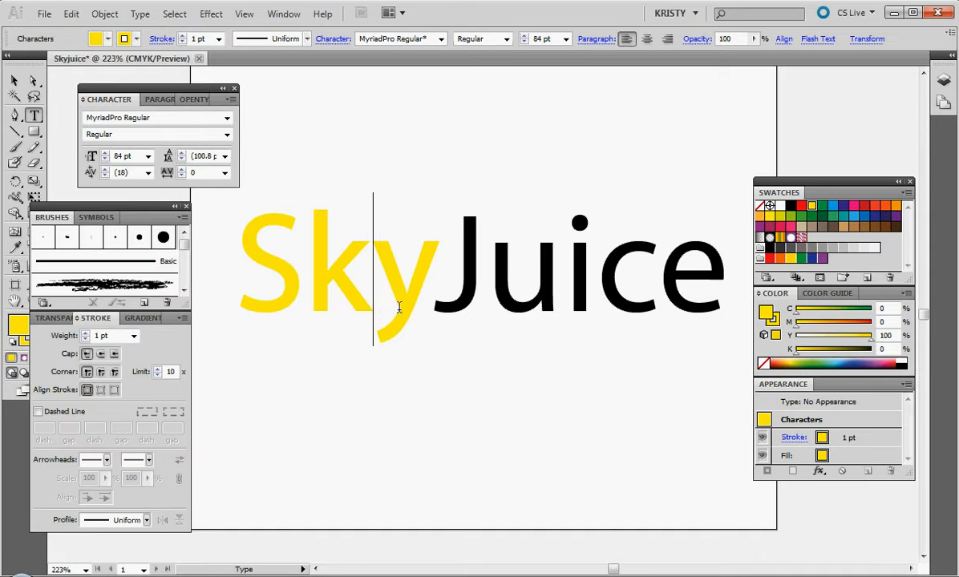
{"action": "left_click", "coordinate": [15, 80]}
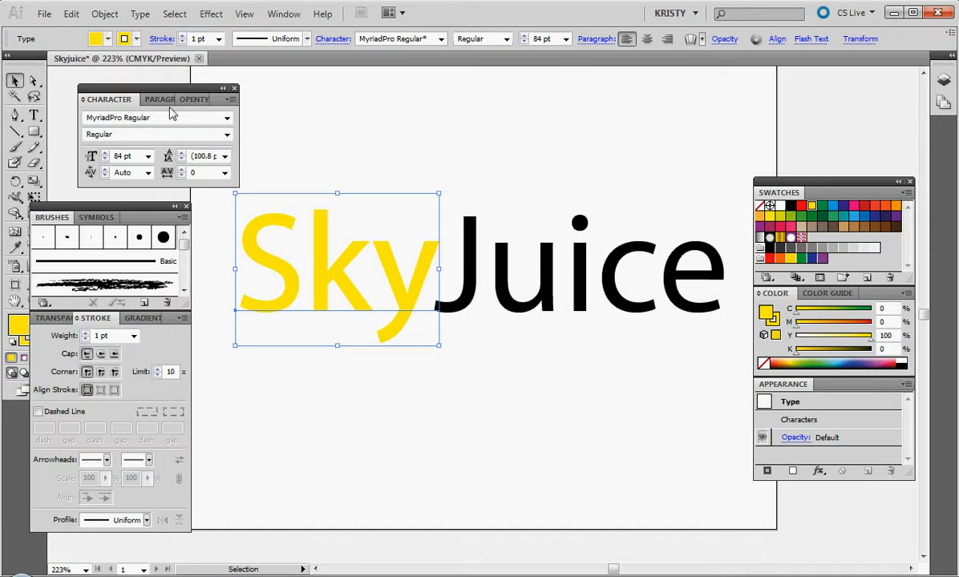
{"action": "left_click", "coordinate": [136, 14]}
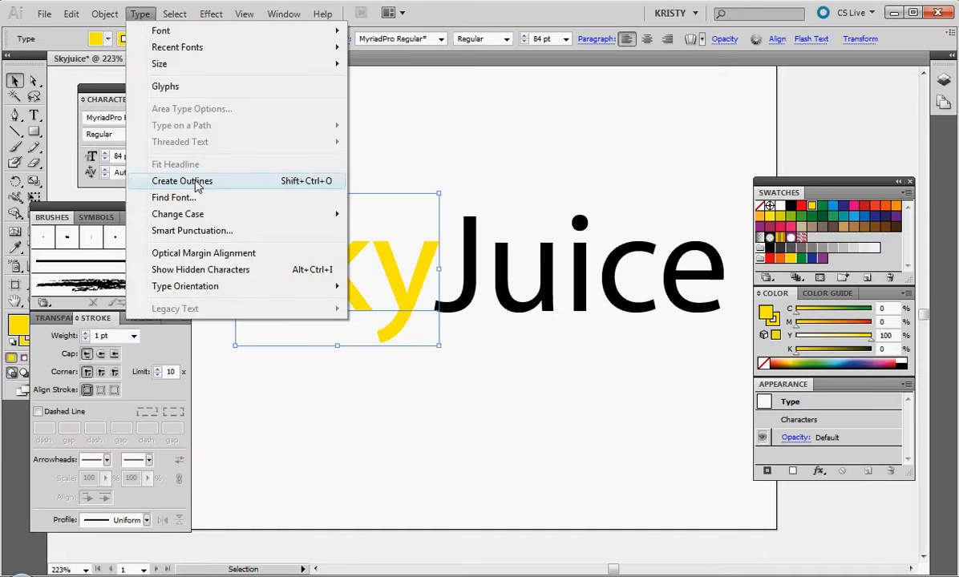
{"action": "left_click", "coordinate": [198, 183]}
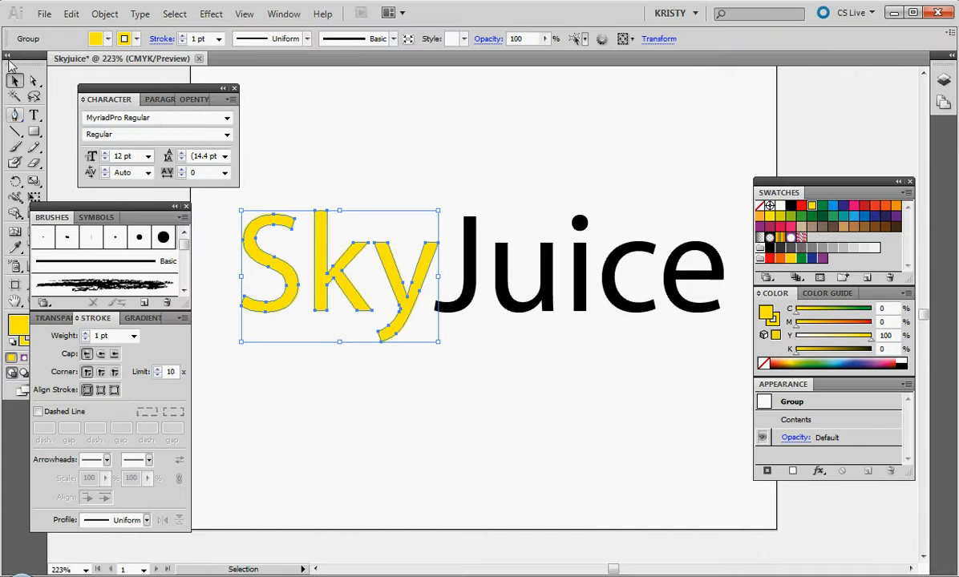
Stretch the lowest anchor point of the y's tail out beneath the letter S with the Direct Selection tool, then deselect
{"action": "left_click_drag", "start_coordinate": [33, 80], "coordinate": [69, 81]}
{"action": "left_click_drag", "start_coordinate": [337, 298], "coordinate": [436, 365]}
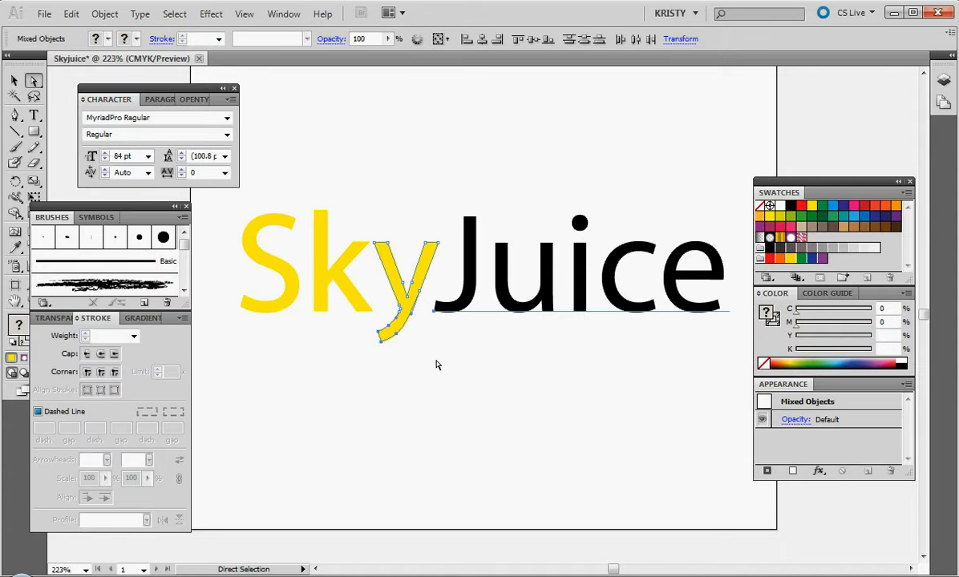
{"action": "left_click", "coordinate": [384, 348]}
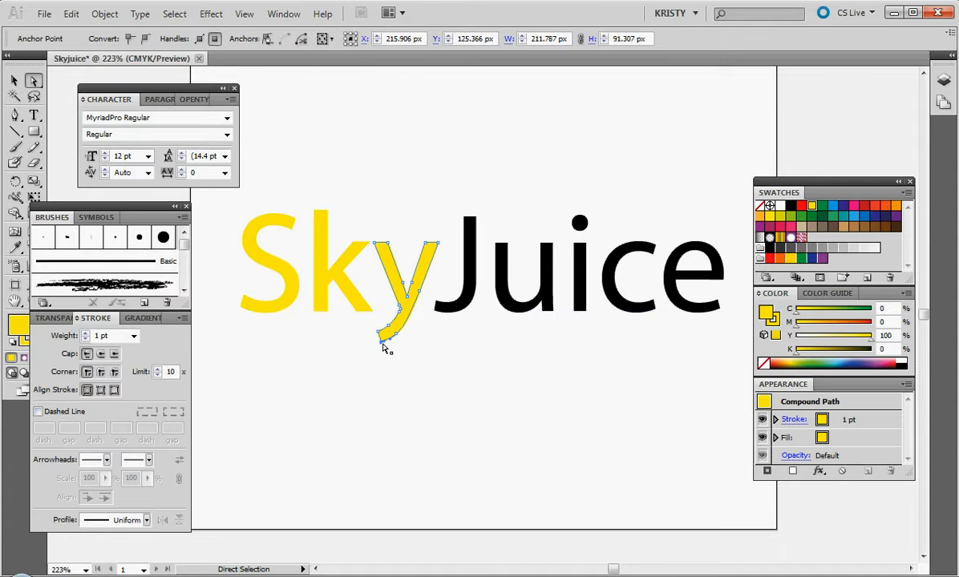
{"action": "left_click_drag", "start_coordinate": [383, 346], "coordinate": [275, 337]}
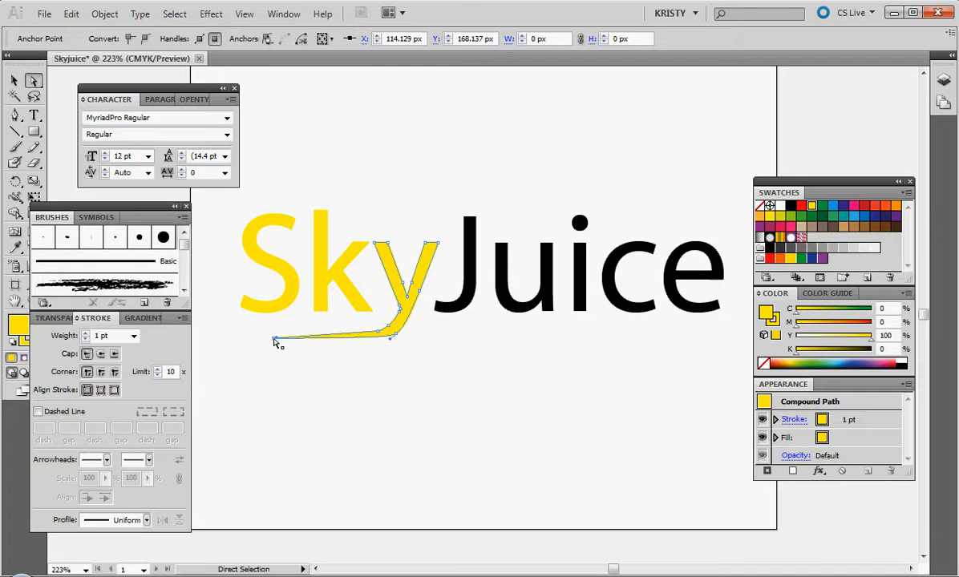
{"action": "left_click", "coordinate": [443, 388]}
{"action": "scroll", "coordinate": [439, 376], "scroll_direction": "left", "scroll_amount": 1}
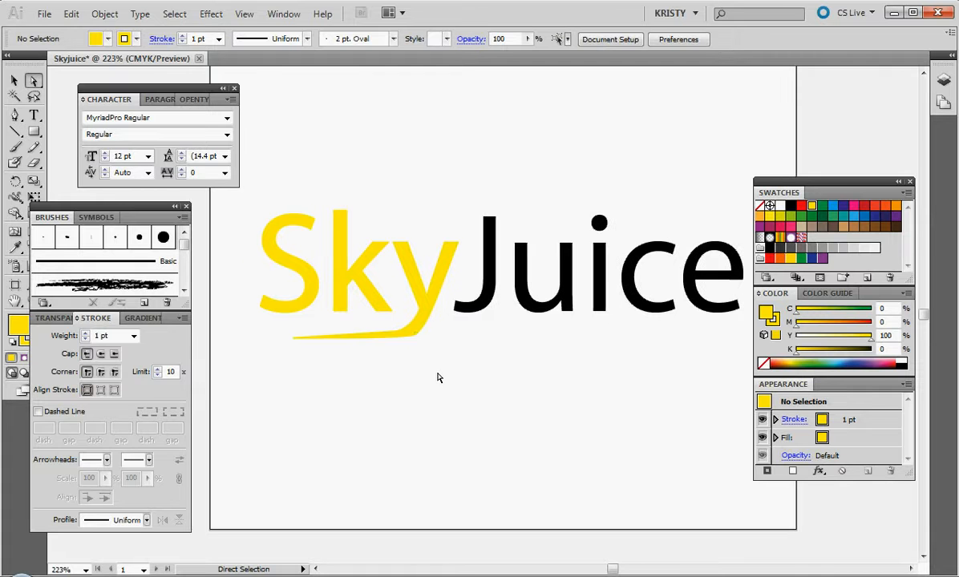
Select the word "Juice" and convert it to outlines
{"action": "left_click", "coordinate": [15, 81]}
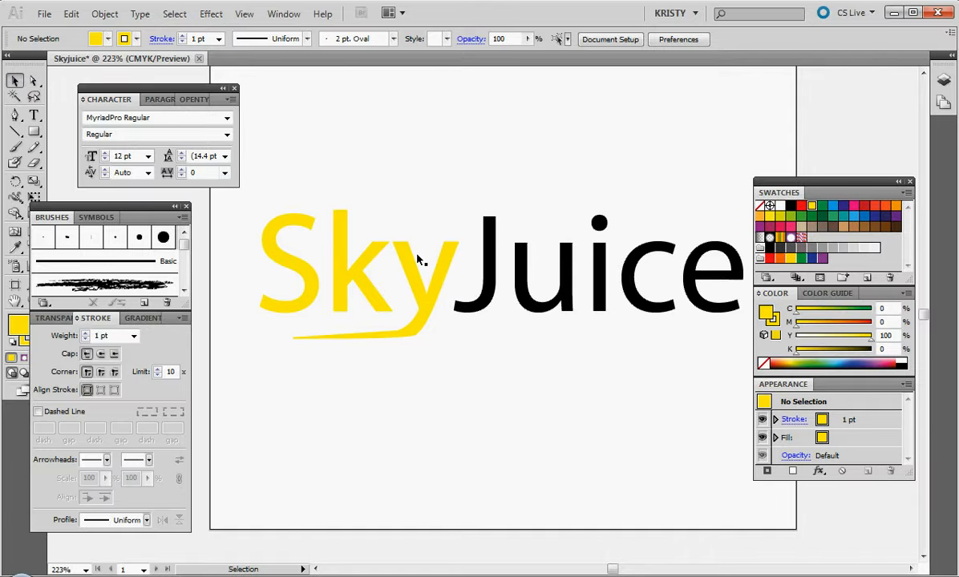
{"action": "left_click", "coordinate": [481, 242]}
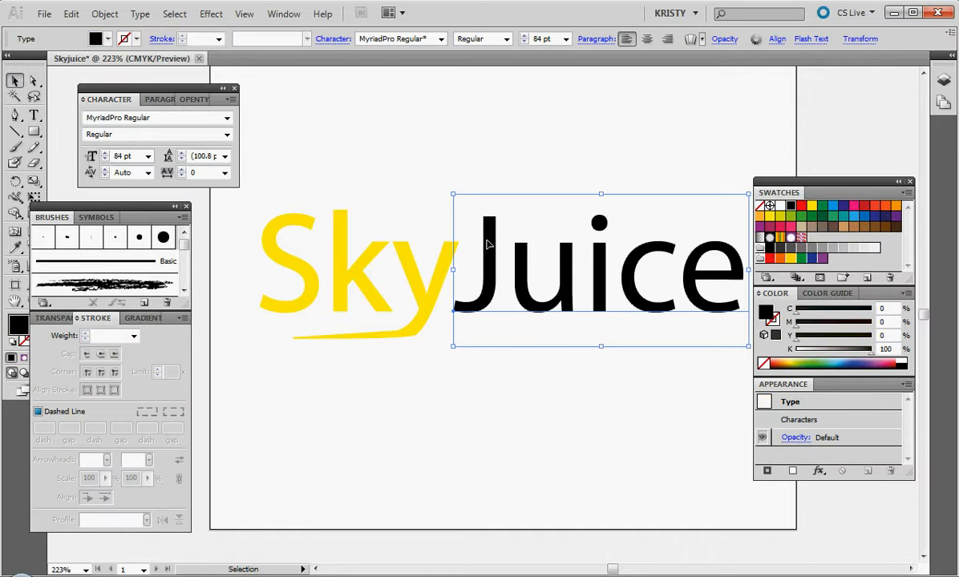
{"action": "left_click", "coordinate": [140, 14]}
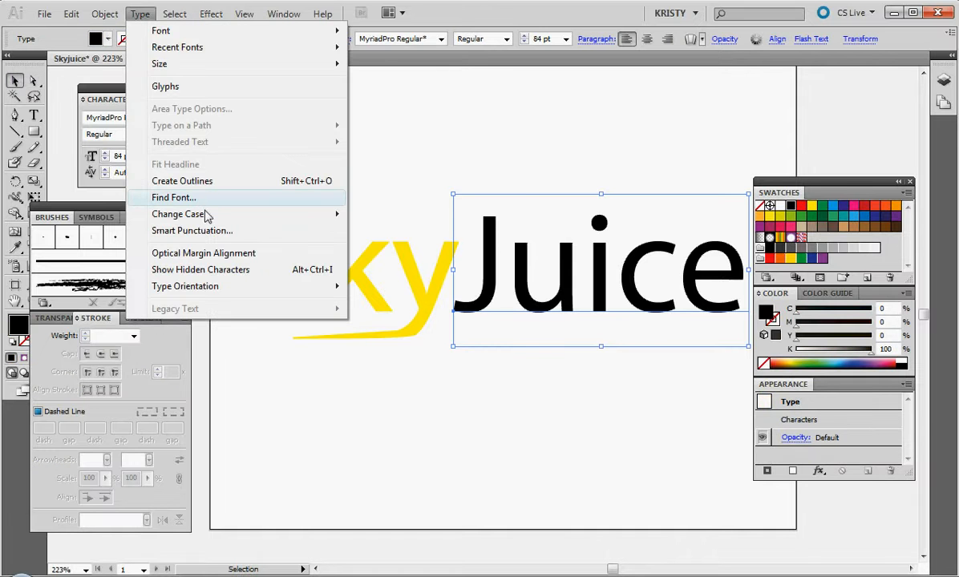
{"action": "left_click", "coordinate": [198, 182]}
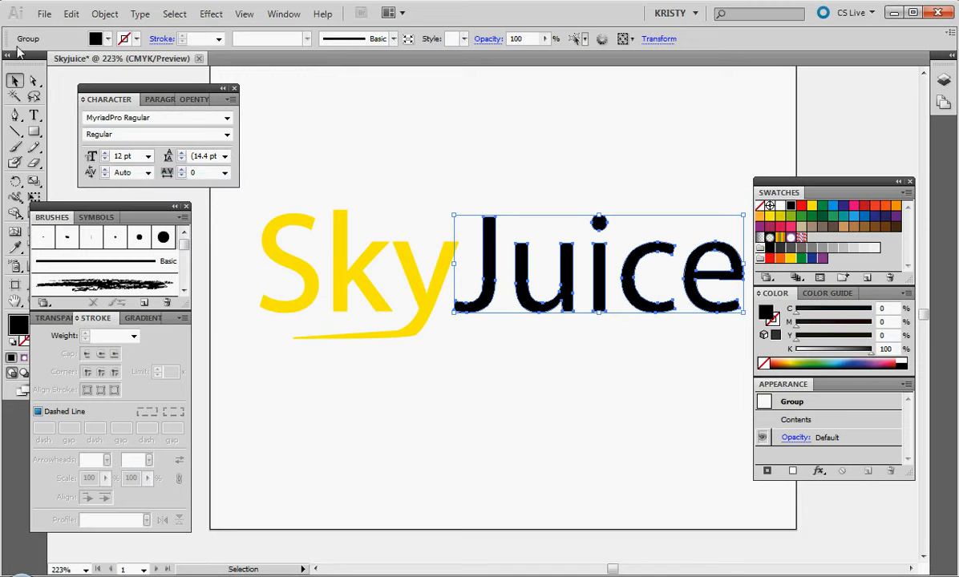
Pull the anchor points at the upper end of the letter c up and outward into a pointed tip toward the e, then deselect
{"action": "left_click", "coordinate": [35, 82]}
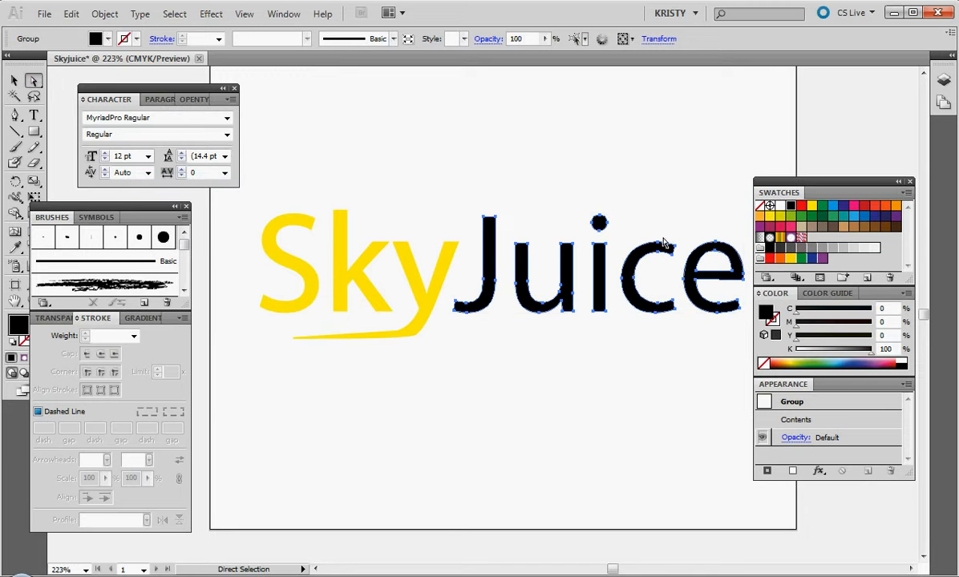
{"action": "left_click_drag", "start_coordinate": [658, 235], "coordinate": [686, 270]}
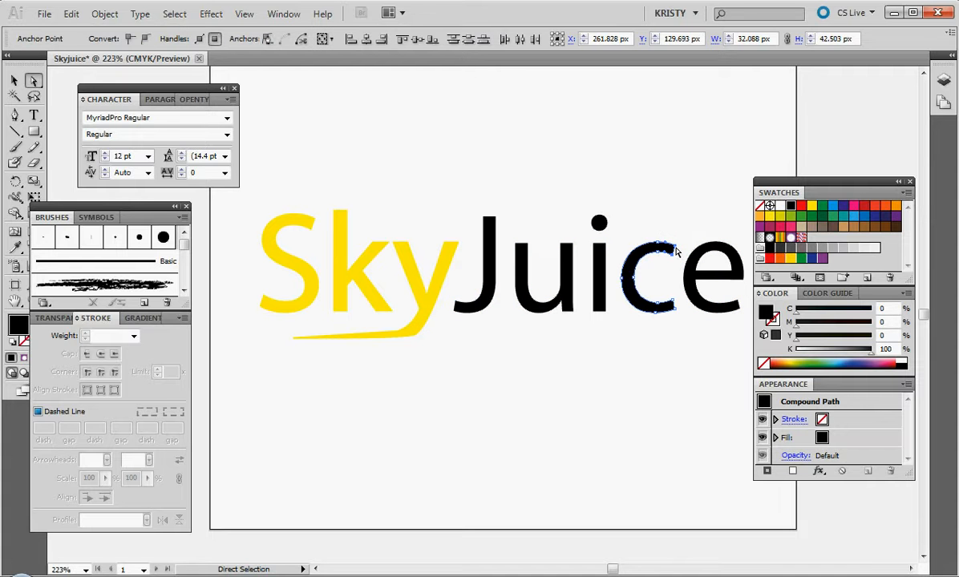
{"action": "left_click_drag", "start_coordinate": [678, 251], "coordinate": [679, 240]}
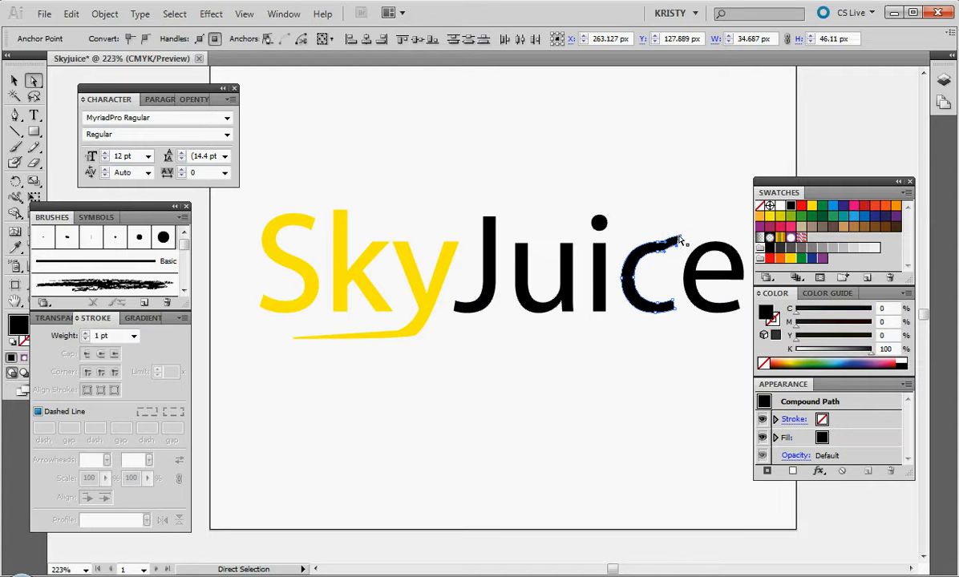
{"action": "mouse_move", "coordinate": [680, 240]}
{"action": "left_mouse_down"}
{"action": "mouse_move", "coordinate": [677, 253]}
{"action": "mouse_move", "coordinate": [679, 242]}
{"action": "left_mouse_up"}
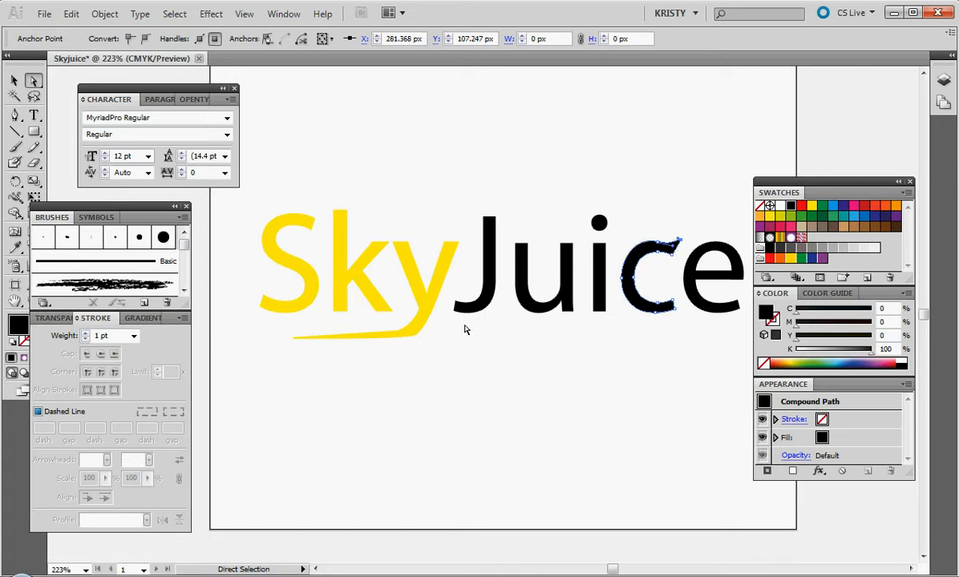
{"action": "left_click", "coordinate": [413, 438]}
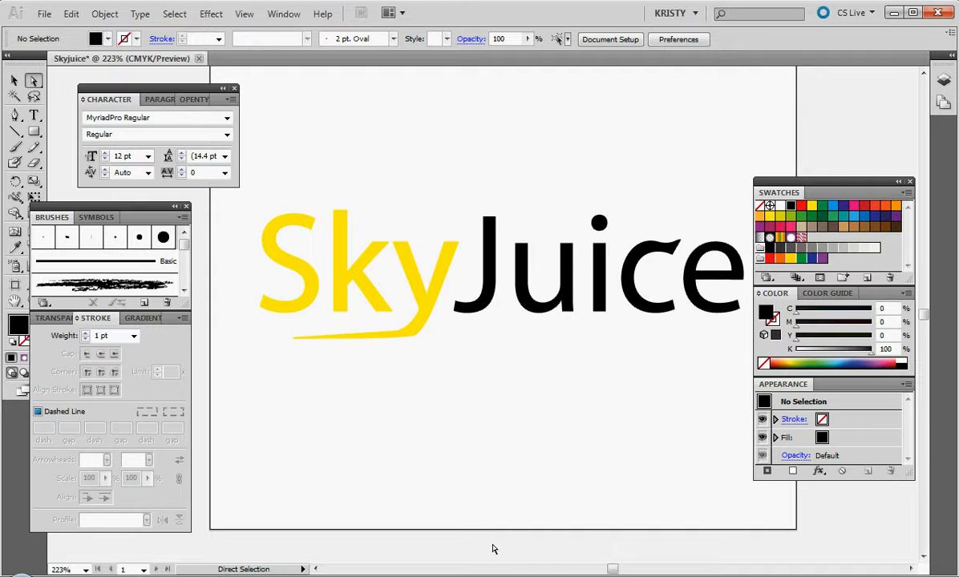
Move the Swatches panel group clear of the letter e and the Brushes and Stroke panel group off the toolbox
{"action": "left_click_drag", "start_coordinate": [820, 180], "coordinate": [839, 178]}
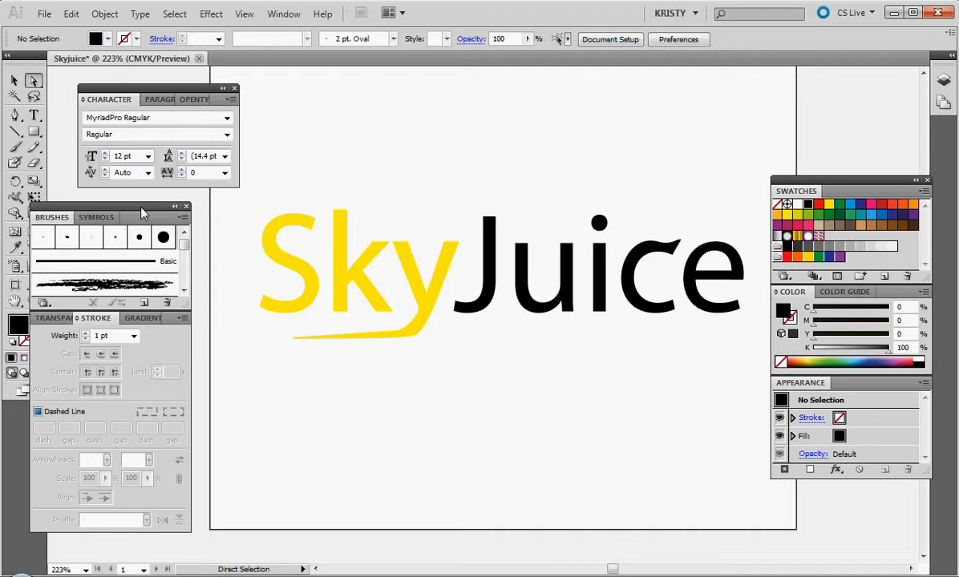
{"action": "left_click_drag", "start_coordinate": [145, 213], "coordinate": [174, 210]}
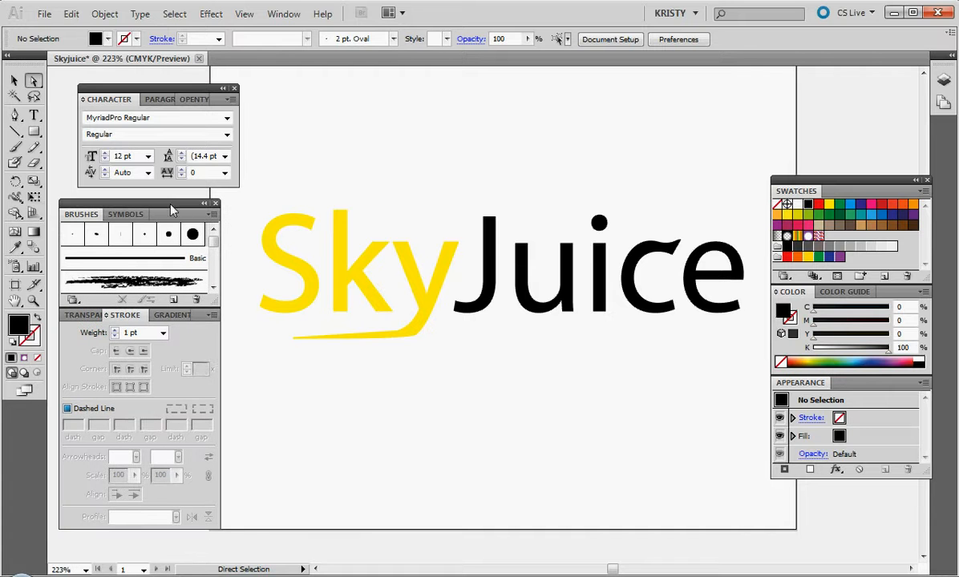
Draw an ellipse about 301 px wide and 122 px high around the logo text and remove its fill
{"action": "left_click", "coordinate": [39, 134]}
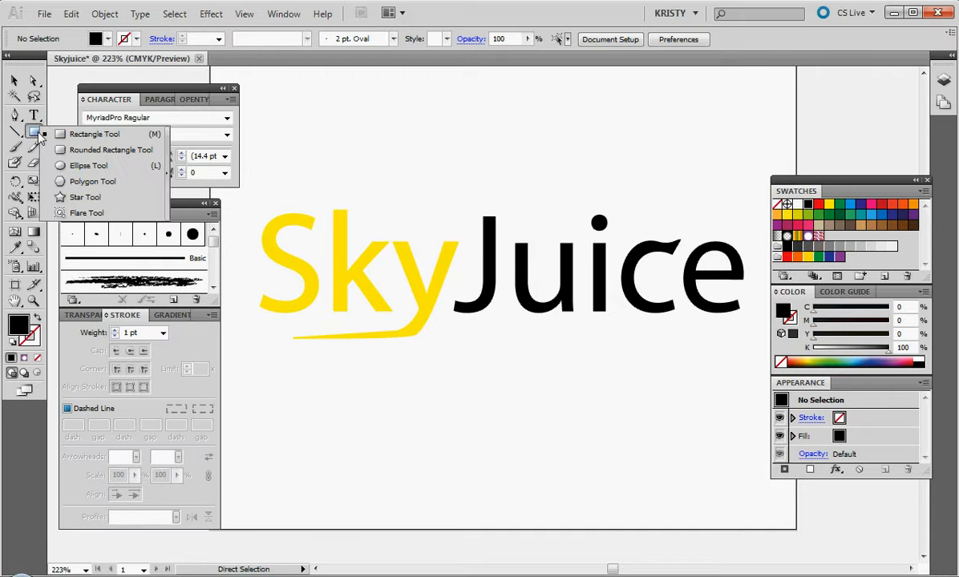
{"action": "left_click", "coordinate": [81, 166]}
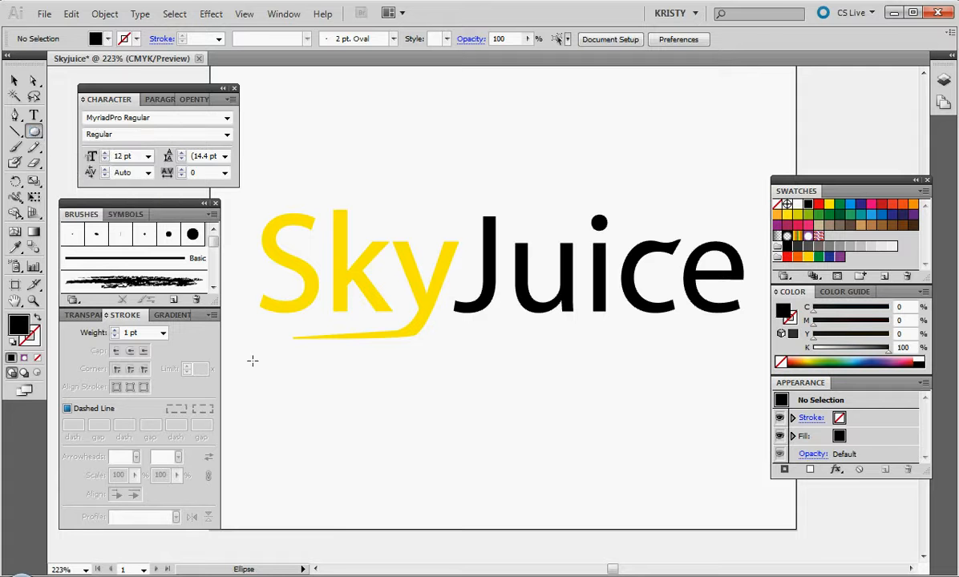
{"action": "left_click_drag", "start_coordinate": [253, 361], "coordinate": [756, 155]}
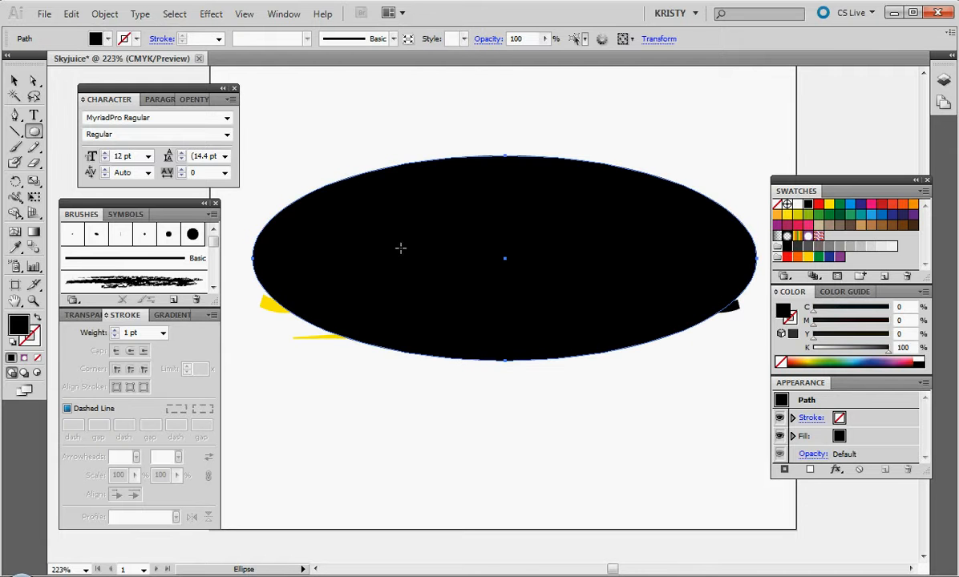
{"action": "left_click", "coordinate": [37, 359]}
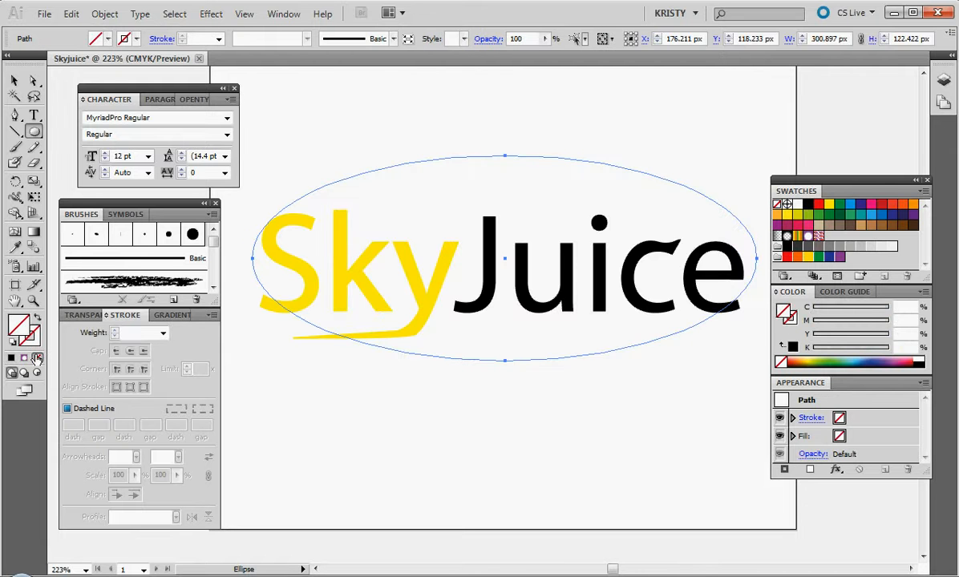
Apply the Chalk - Scribble brush to the ellipse and send it to the back behind the text
{"action": "left_click", "coordinate": [142, 282]}
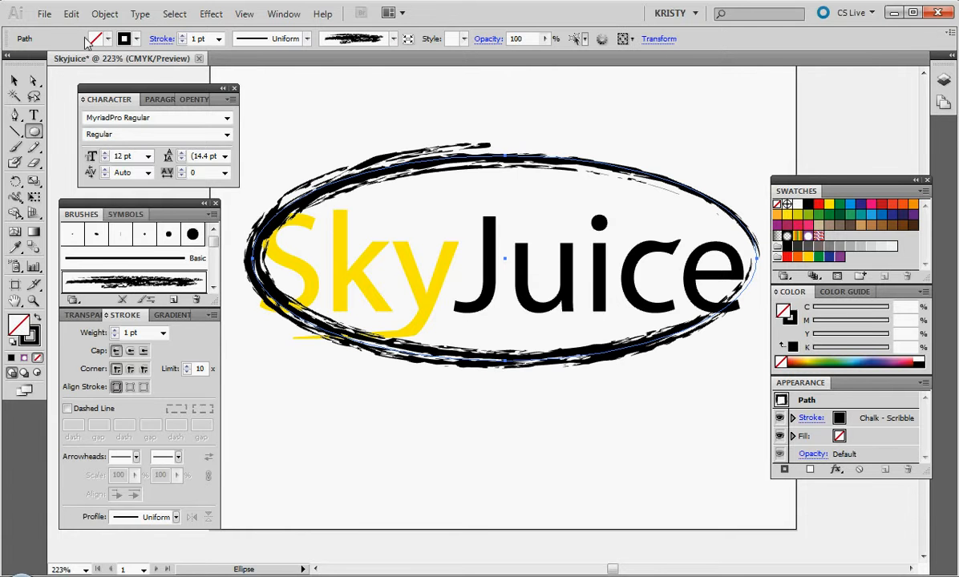
{"action": "left_click", "coordinate": [100, 18]}
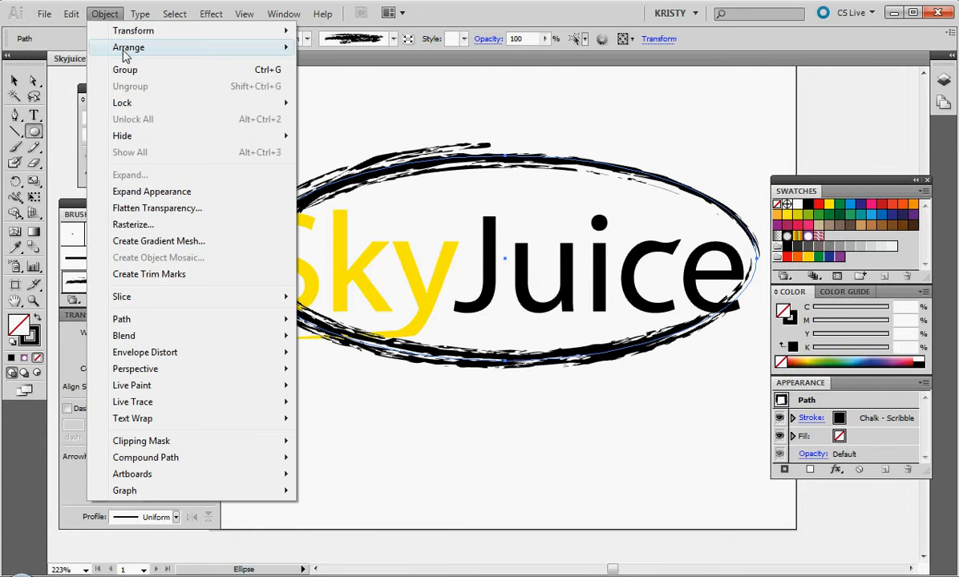
{"action": "mouse_move", "coordinate": [117, 48]}
{"action": "left_click", "coordinate": [344, 97]}
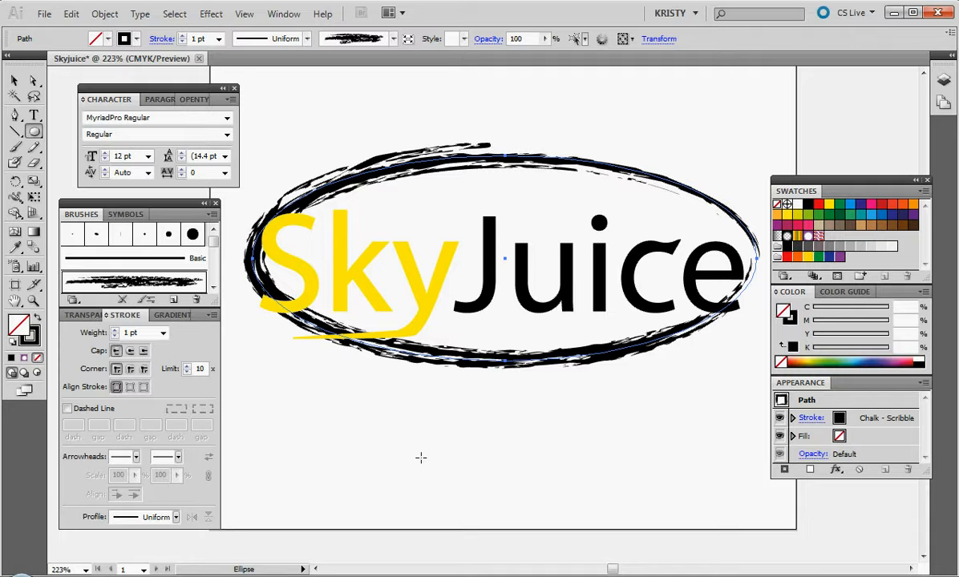
Clear the brush stroke from the ellipse and remove the ellipse from the artboard
{"action": "key", "text": "a"}
{"action": "key", "text": "slash"}
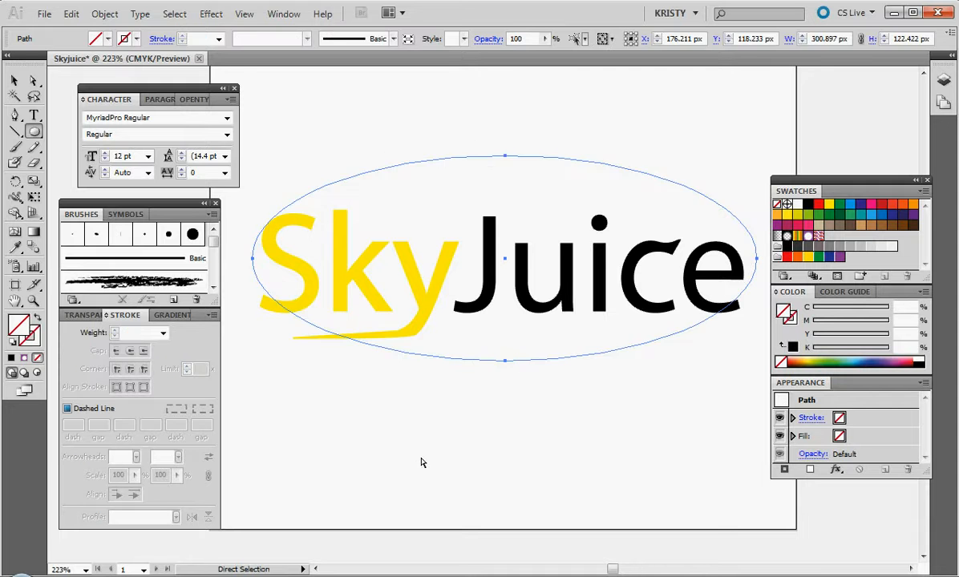
{"action": "key", "text": "comma"}
{"action": "key", "text": "Delete"}
{"action": "key", "text": "l"}
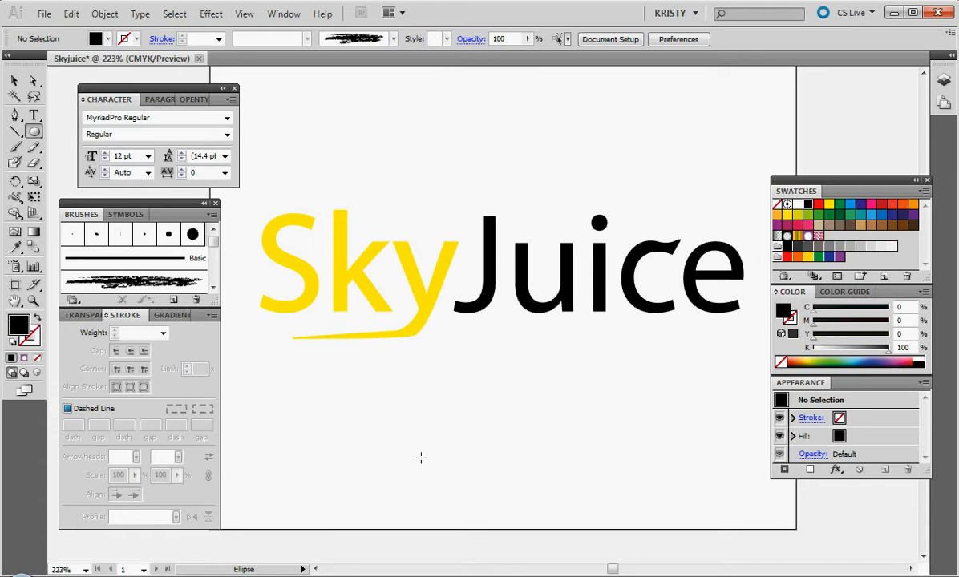
Draw an unfilled spiral about 125 px wide and 147 px high over the middle of the logo and apply the Chalk - Scribble brush
{"action": "left_click", "coordinate": [18, 134]}
{"action": "left_click", "coordinate": [19, 135]}
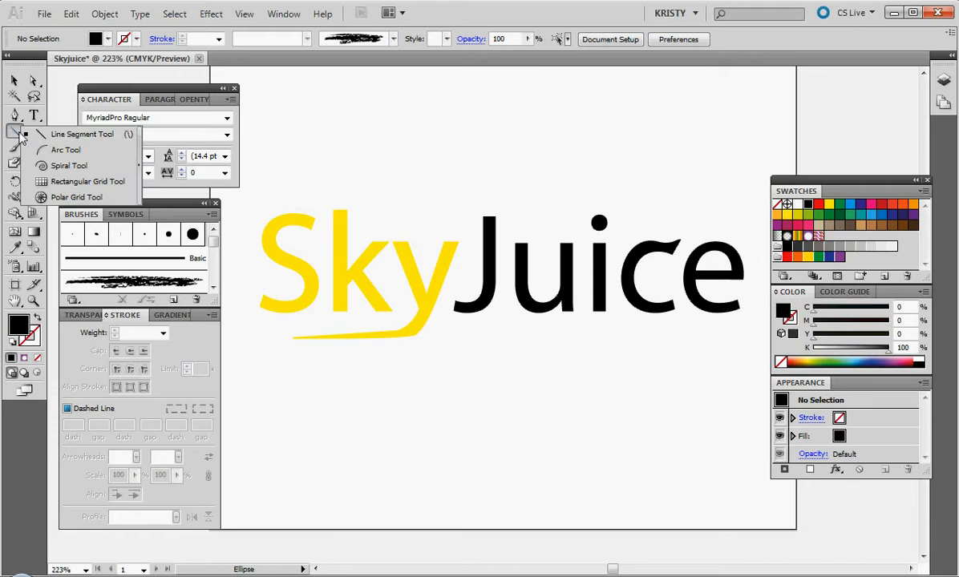
{"action": "left_click", "coordinate": [56, 170]}
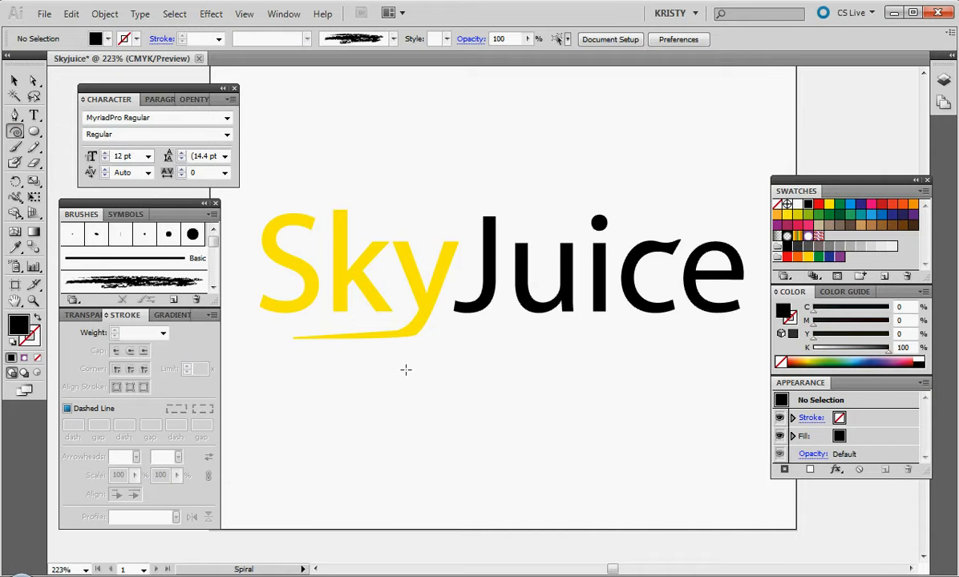
{"action": "left_click_drag", "start_coordinate": [457, 389], "coordinate": [510, 208]}
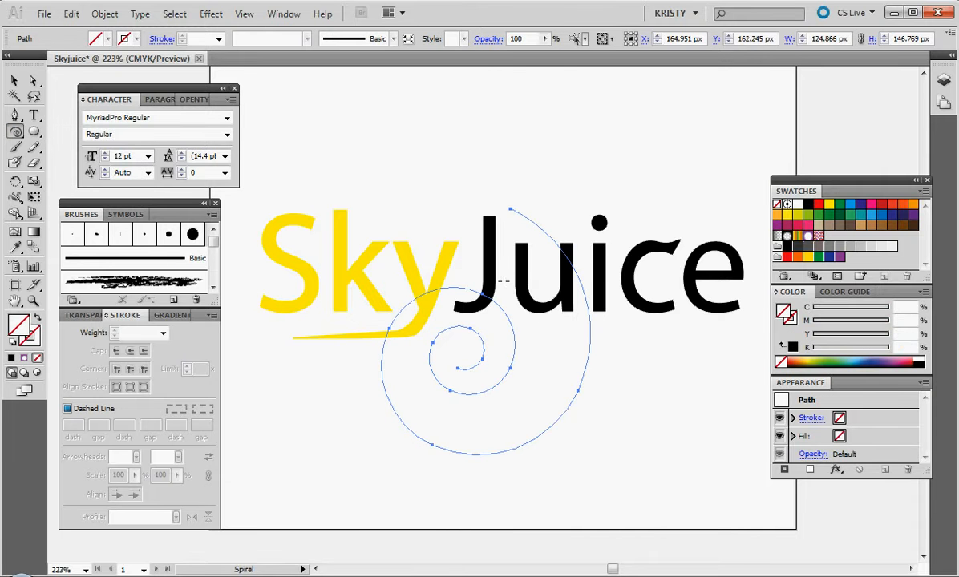
{"action": "left_click", "coordinate": [104, 282]}
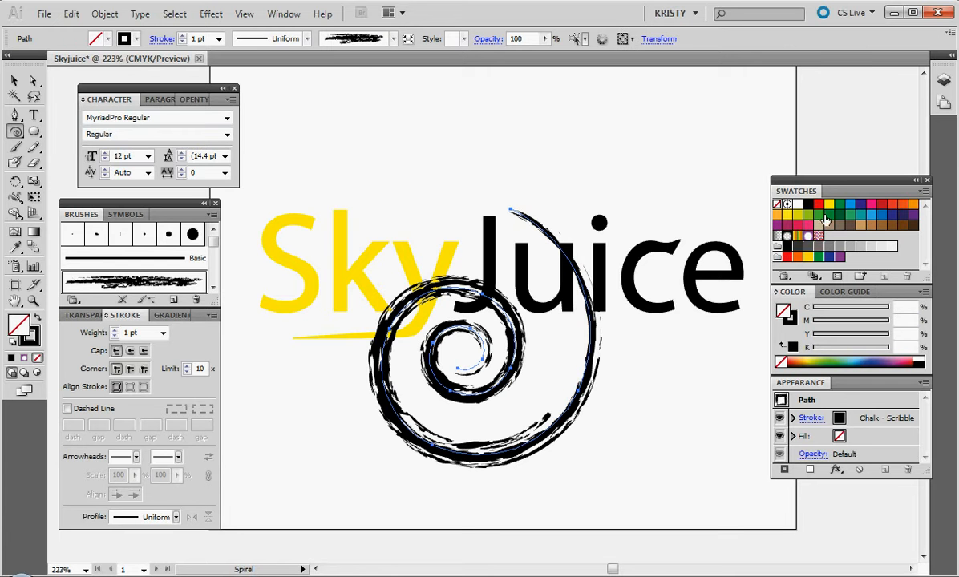
Keep the spiral unfilled and set its stroke colour to blue with C 85, M 50, Y 0, K 0
{"action": "left_click", "coordinate": [851, 208]}
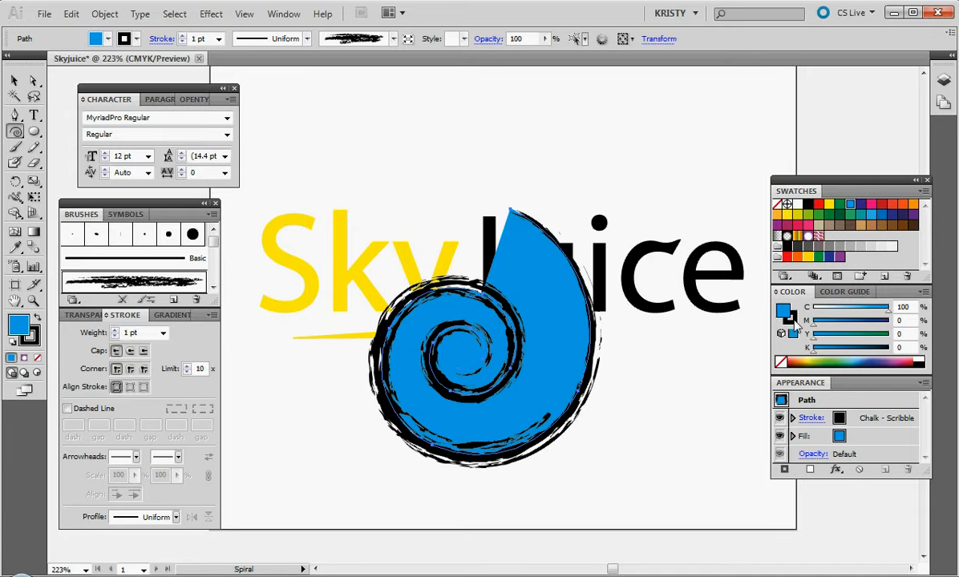
{"action": "left_click", "coordinate": [777, 205]}
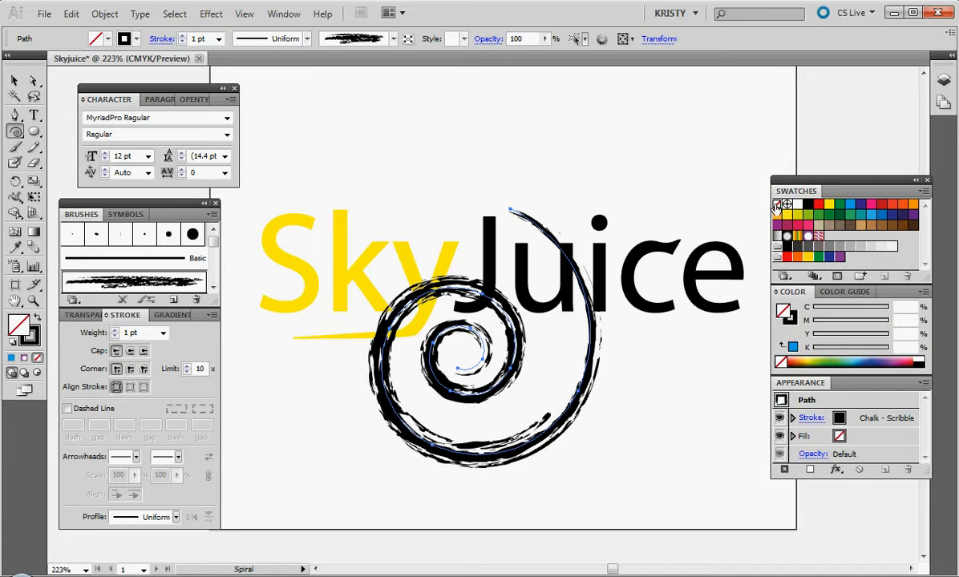
{"action": "left_click", "coordinate": [791, 317]}
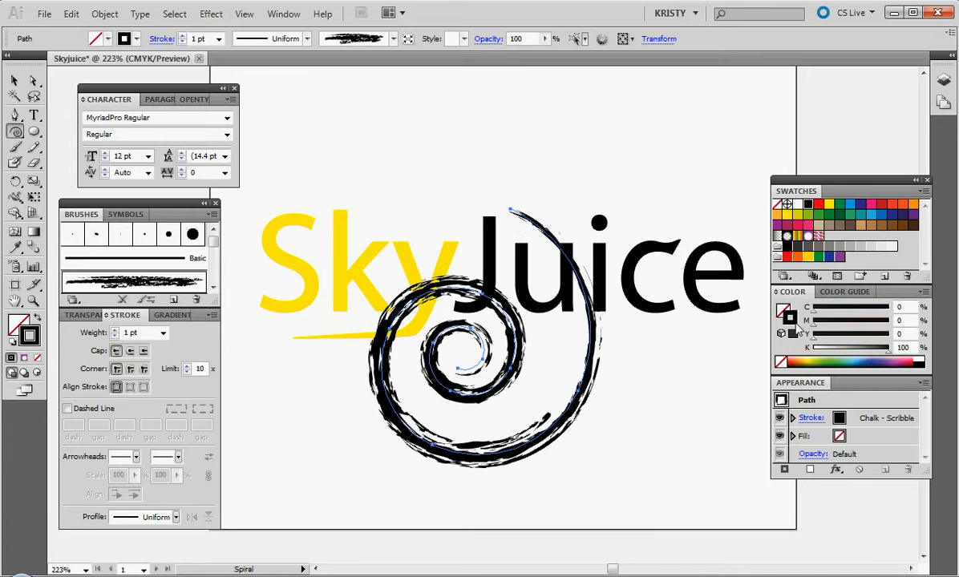
{"action": "left_click", "coordinate": [882, 215]}
Move the blue spiral up and to the right so it overlaps the y and the first letters of Juice
{"action": "scroll", "coordinate": [527, 438], "scroll_direction": "left", "scroll_amount": 3}
{"action": "scroll", "coordinate": [526, 438], "scroll_direction": "left", "scroll_amount": 1}
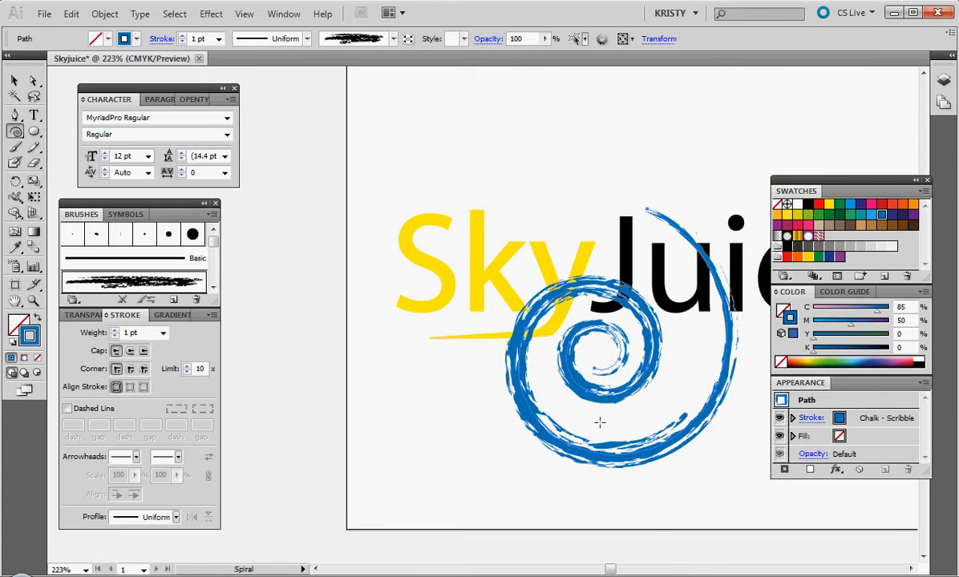
{"action": "left_click", "coordinate": [14, 80]}
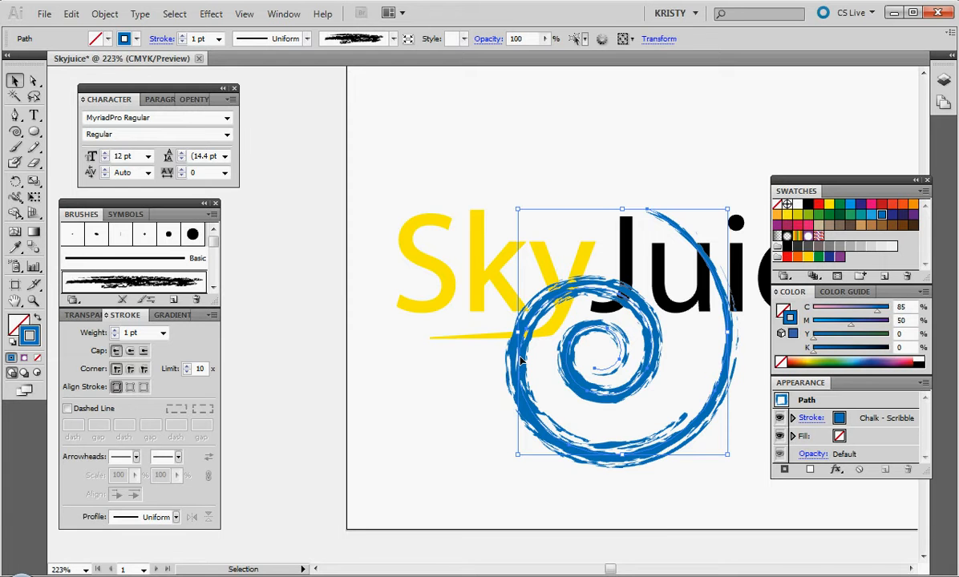
{"action": "left_click_drag", "start_coordinate": [521, 362], "coordinate": [566, 270]}
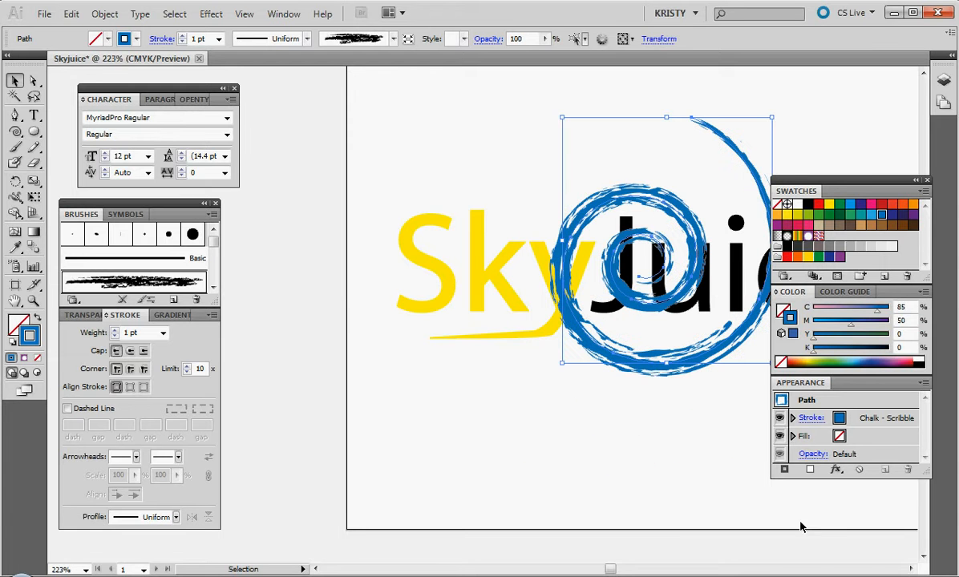
{"action": "left_click", "coordinate": [911, 569]}
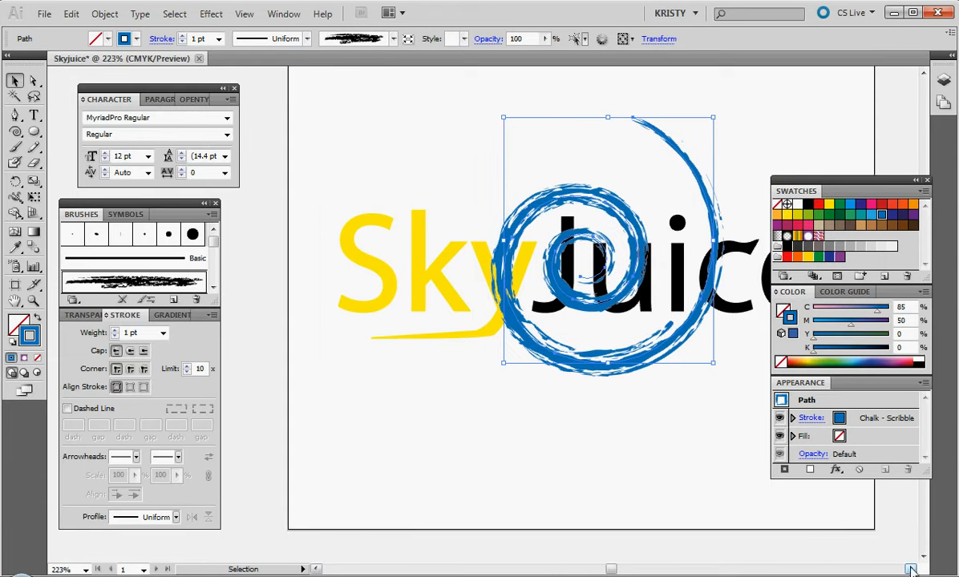
{"action": "left_click", "coordinate": [910, 569]}
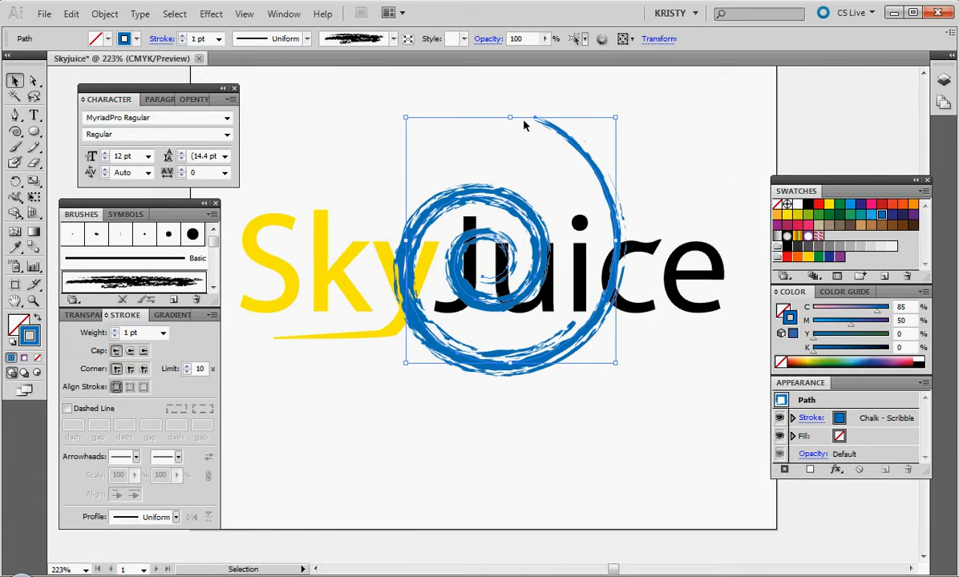
Reselect the spiral and nudge it left in small increments so its inner coil surrounds the J
{"action": "left_click", "coordinate": [489, 133]}
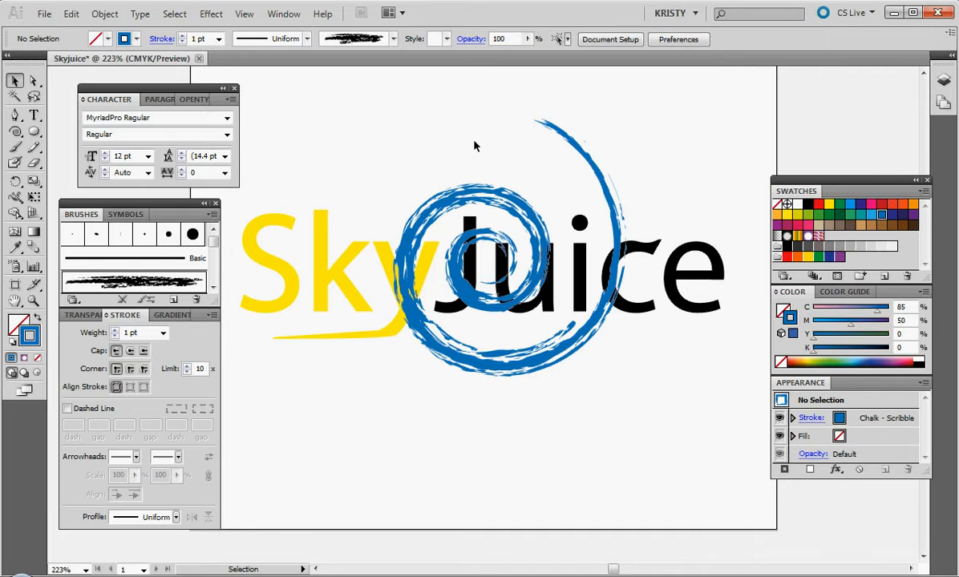
{"action": "left_click", "coordinate": [492, 208]}
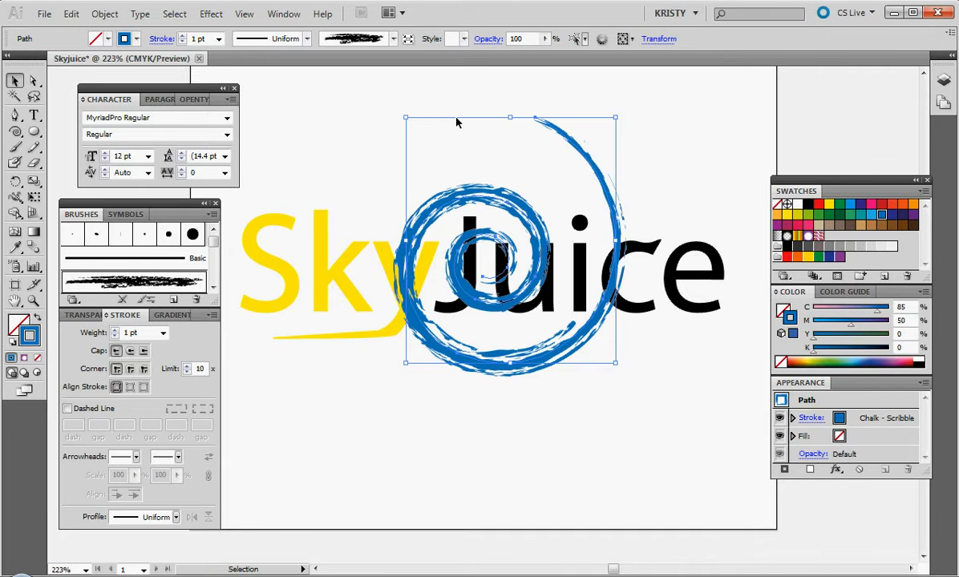
{"action": "left_click", "coordinate": [447, 122]}
{"action": "left_click", "coordinate": [491, 189]}
{"action": "key", "text": "Left"}
{"action": "key", "text": "Left"}
{"action": "key", "text": "Left"}
{"action": "key", "text": "Left"}
{"action": "key", "text": "Left"}
{"action": "key", "text": "Left"}
{"action": "key", "text": "Left"}
{"action": "key", "text": "Left"}
{"action": "key", "text": "Left"}
{"action": "key", "text": "Left"}
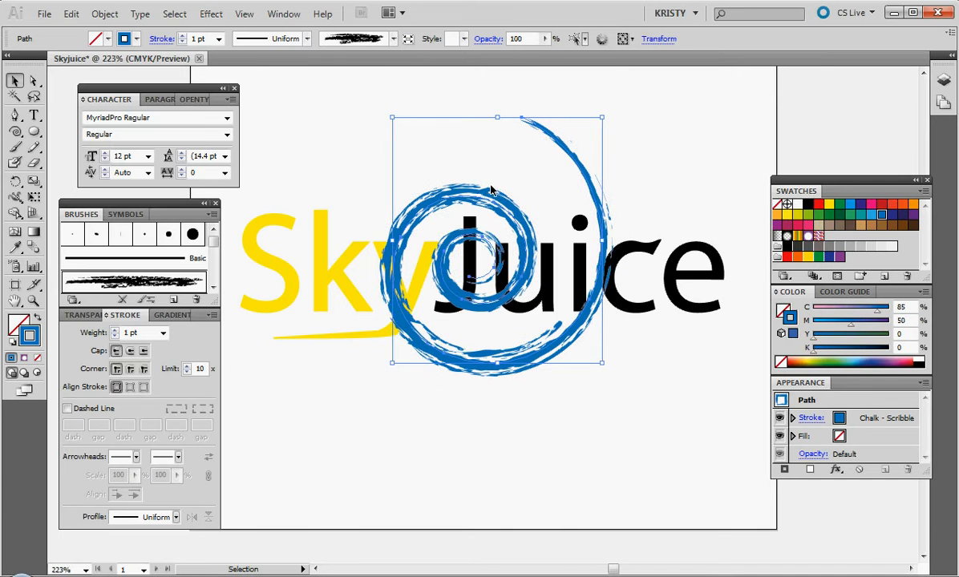
{"action": "key", "text": "Left"}
{"action": "key", "text": "Left"}
{"action": "key", "text": "Left"}
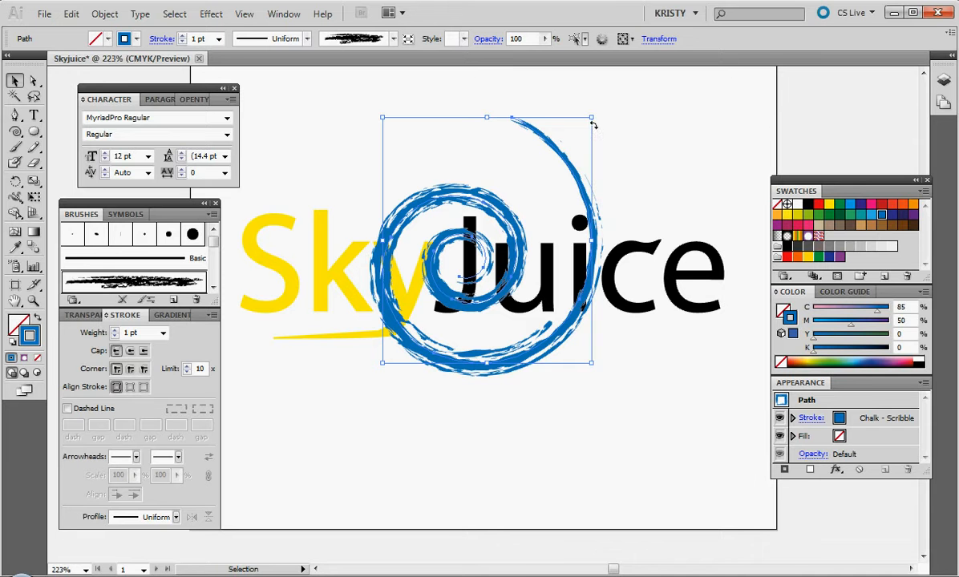
Rotate the spiral until its outer tail sweeps beneath Juice, and reposition it over the middle of the logo
{"action": "mouse_move", "coordinate": [593, 125]}
{"action": "left_mouse_down"}
{"action": "mouse_move", "coordinate": [610, 184]}
{"action": "mouse_move", "coordinate": [586, 285]}
{"action": "mouse_move", "coordinate": [520, 308]}
{"action": "mouse_move", "coordinate": [530, 336]}
{"action": "mouse_move", "coordinate": [523, 360]}
{"action": "mouse_move", "coordinate": [461, 377]}
{"action": "left_mouse_up"}
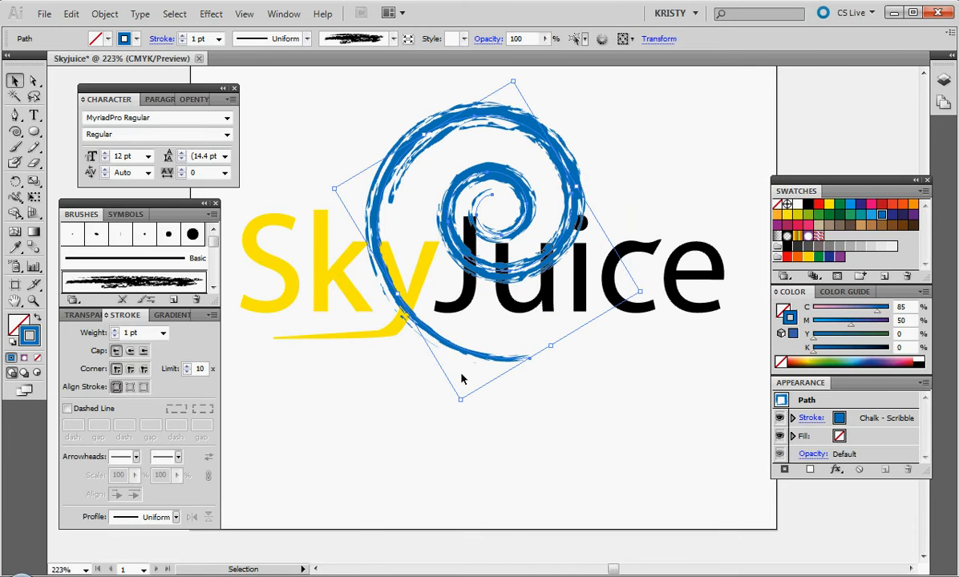
{"action": "left_click", "coordinate": [469, 395]}
{"action": "left_click_drag", "start_coordinate": [469, 394], "coordinate": [579, 353]}
{"action": "left_click_drag", "start_coordinate": [482, 145], "coordinate": [494, 185]}
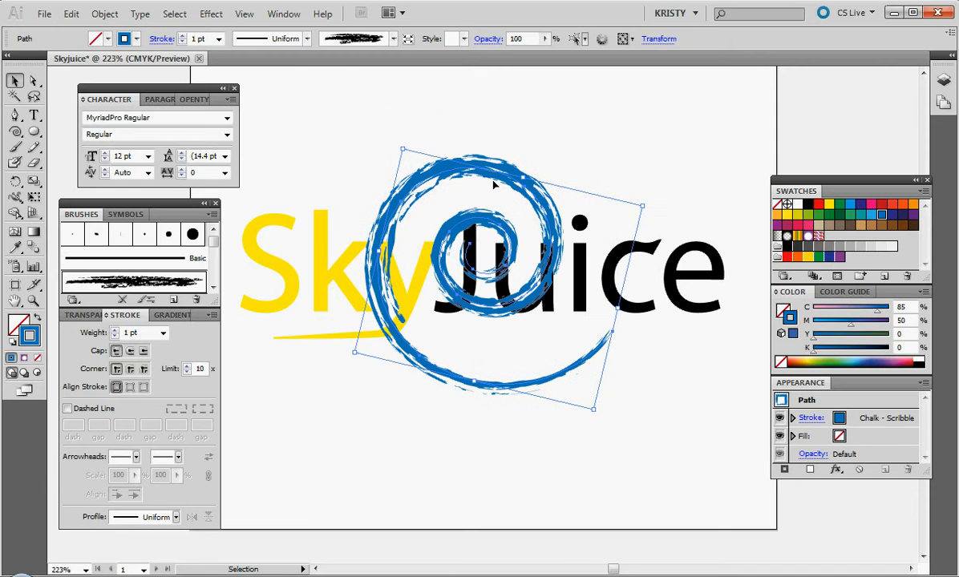
Send the spiral to the back behind the SkyJuice text and deselect it
{"action": "left_click", "coordinate": [104, 14]}
{"action": "mouse_move", "coordinate": [199, 48]}
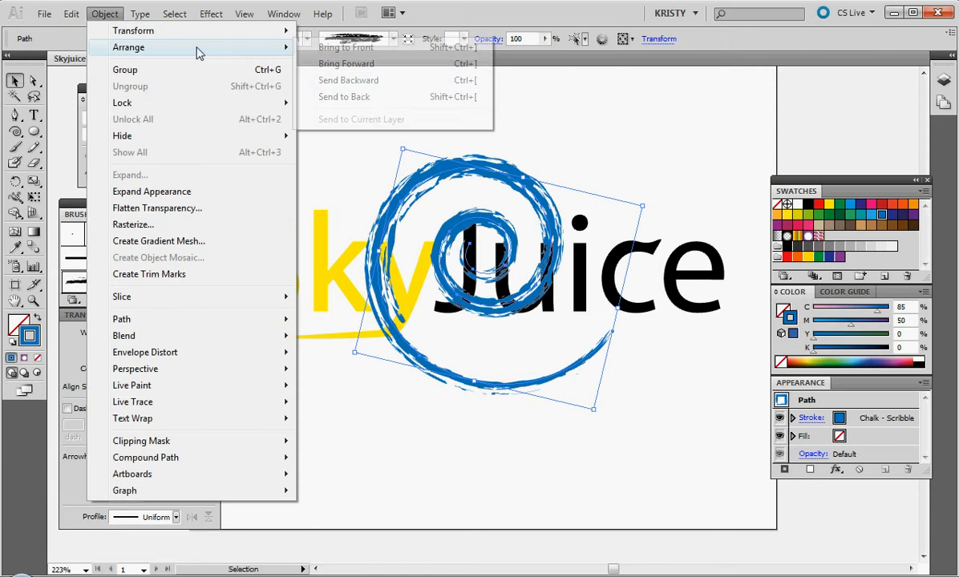
{"action": "left_click", "coordinate": [359, 98]}
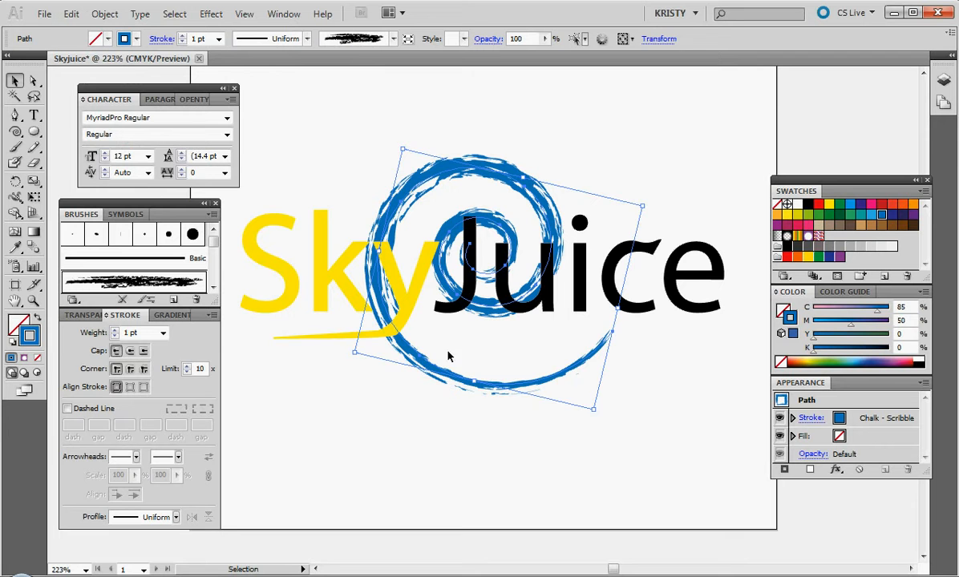
{"action": "left_click", "coordinate": [448, 426]}
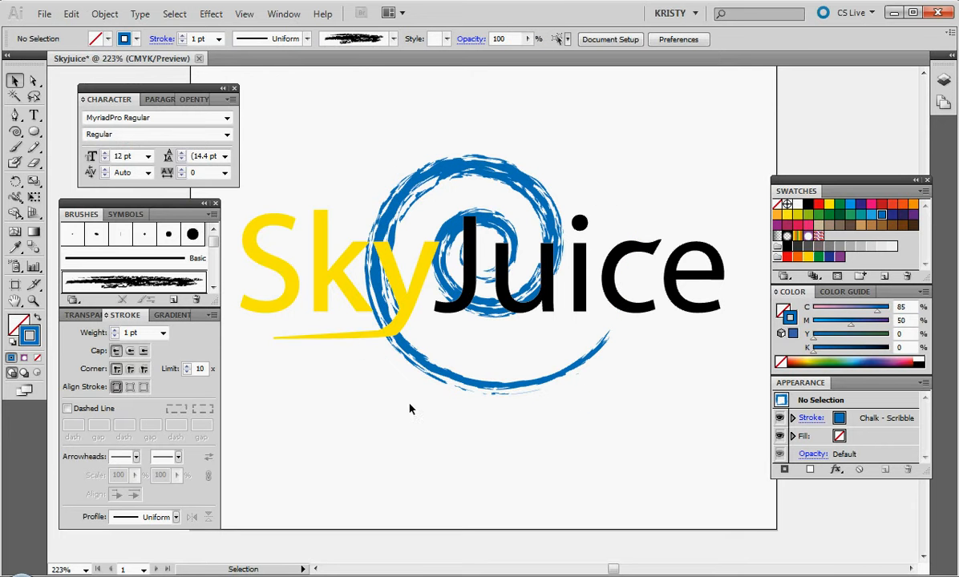
Review the file formats offered by Save As for Skyjuice.ai and leave the dialog without saving
{"action": "left_click", "coordinate": [45, 14]}
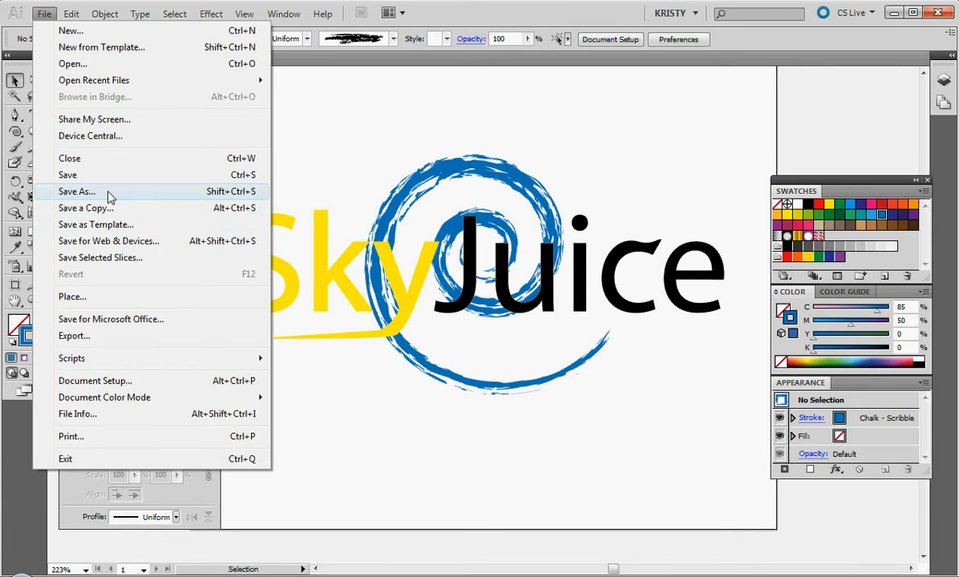
{"action": "left_click", "coordinate": [77, 191]}
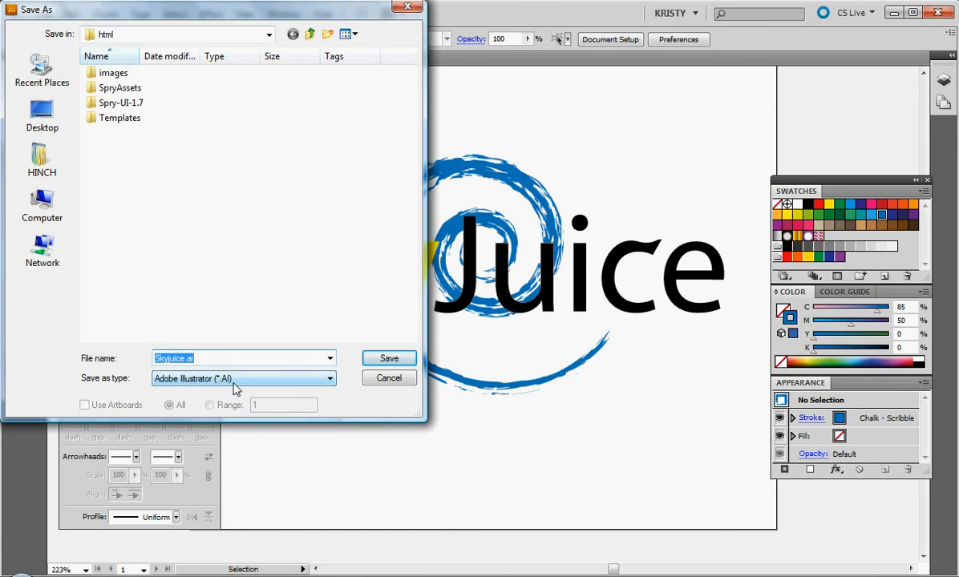
{"action": "left_click", "coordinate": [330, 382]}
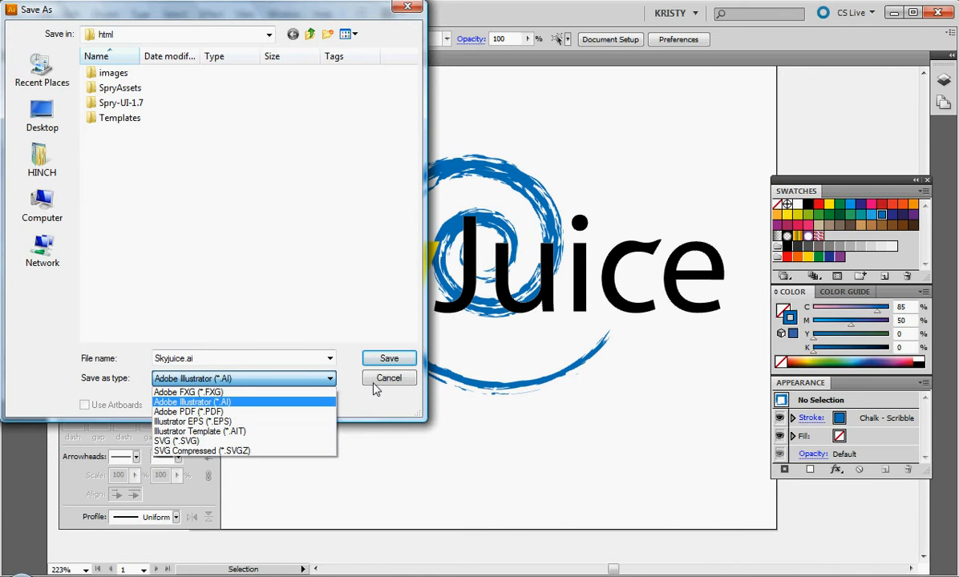
{"action": "left_click", "coordinate": [348, 358]}
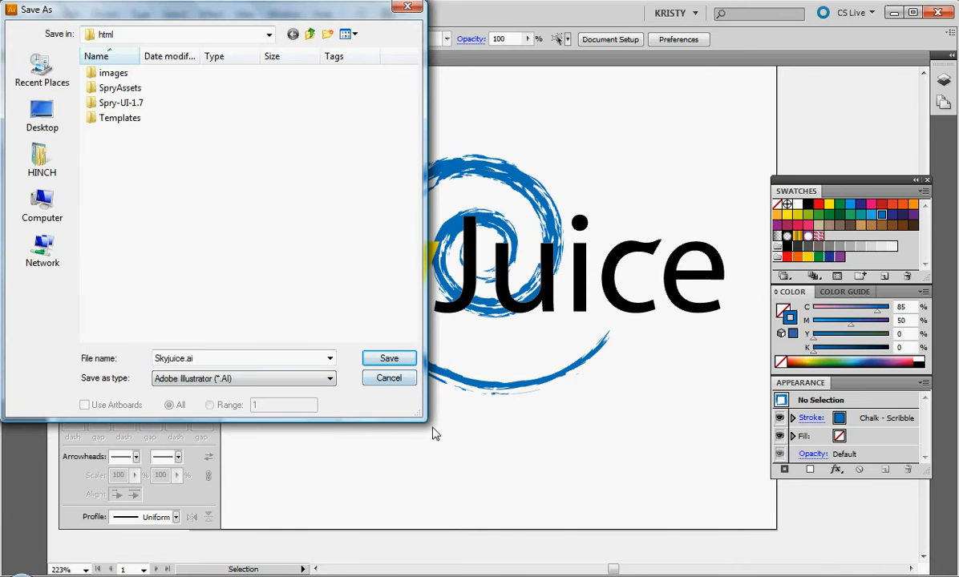
{"action": "left_click", "coordinate": [392, 380]}
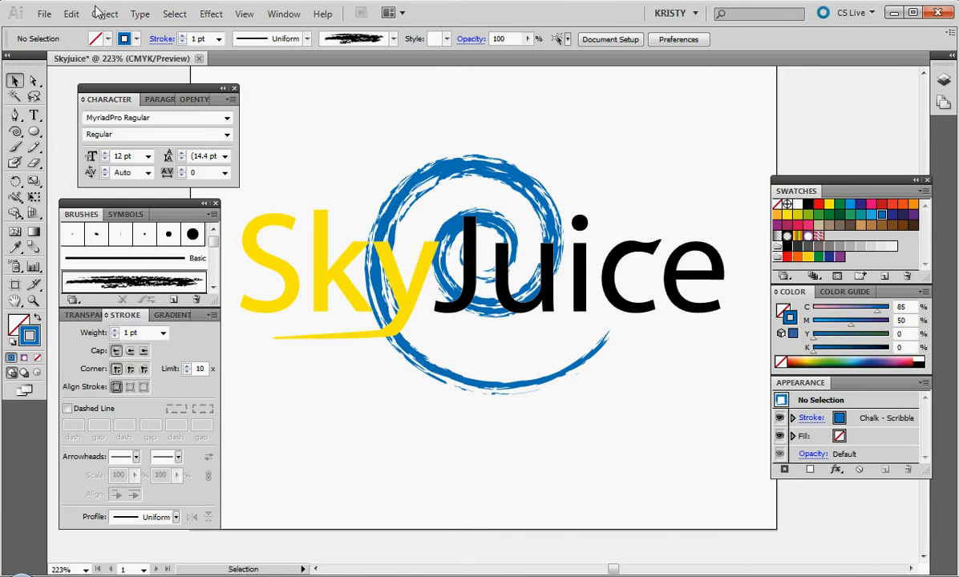
Preview the logo in Save for Web & Devices and leave the dialog without exporting
{"action": "left_click", "coordinate": [44, 15]}
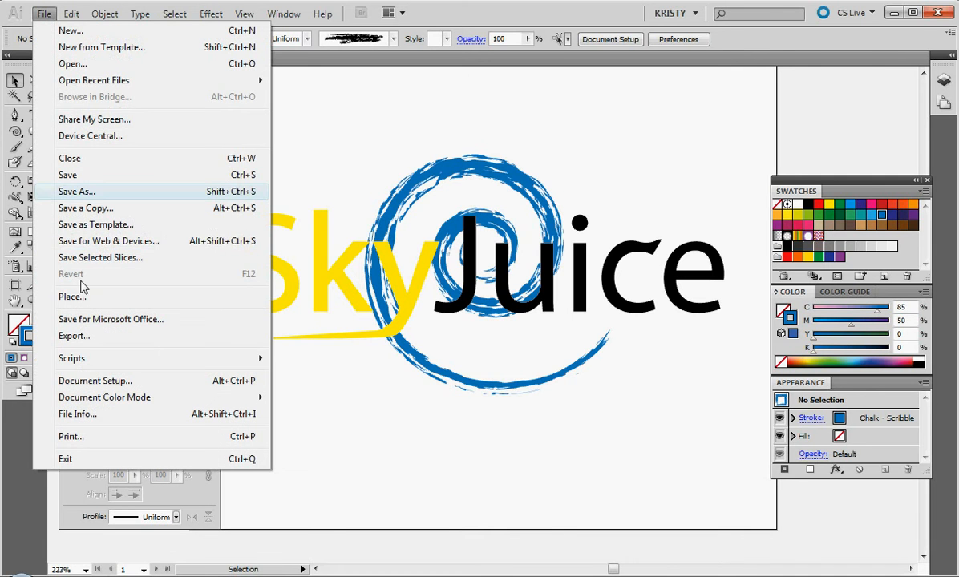
{"action": "left_click", "coordinate": [101, 241]}
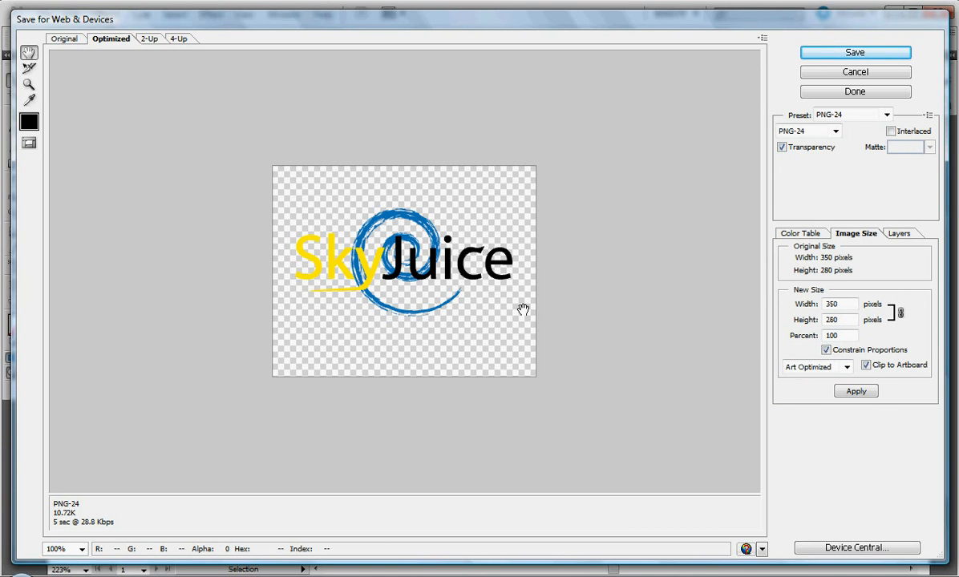
{"action": "left_click", "coordinate": [834, 74]}
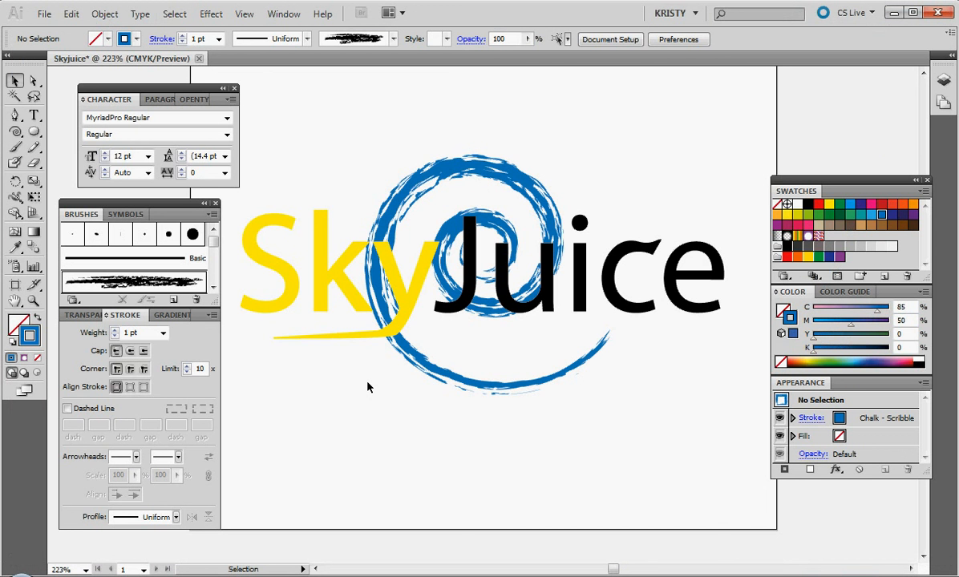